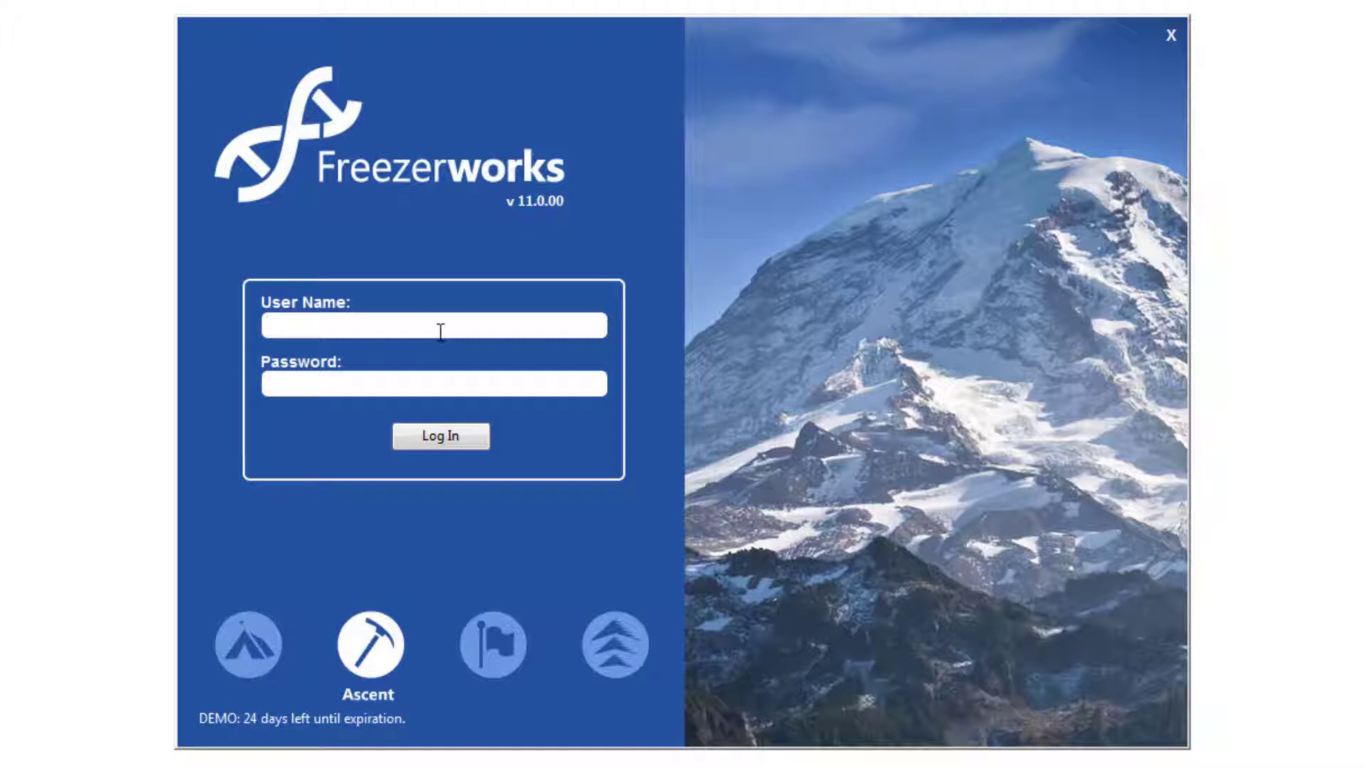
# Log in with the demo account's user name and password
pyautogui.click(441, 331)
pyautogui.click(441, 332)
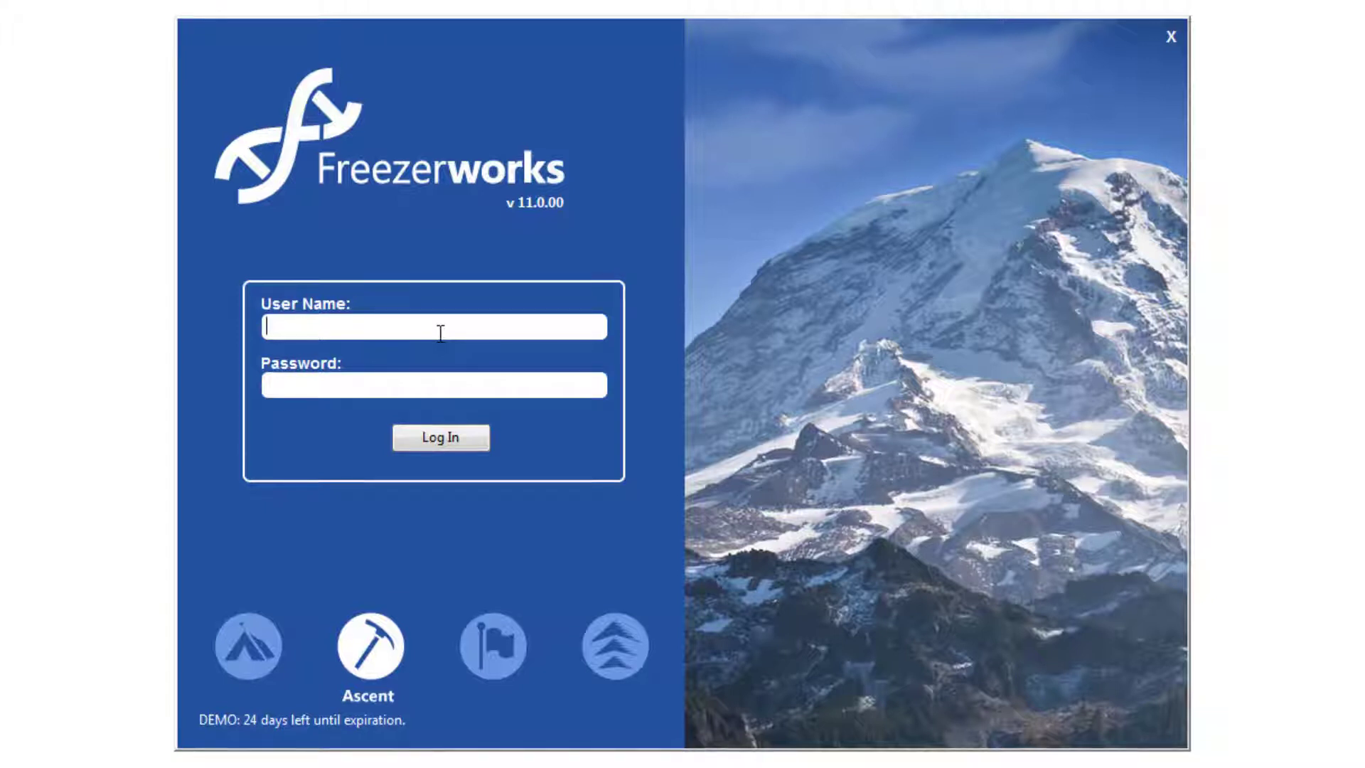
pyautogui.write('demo userDemo')
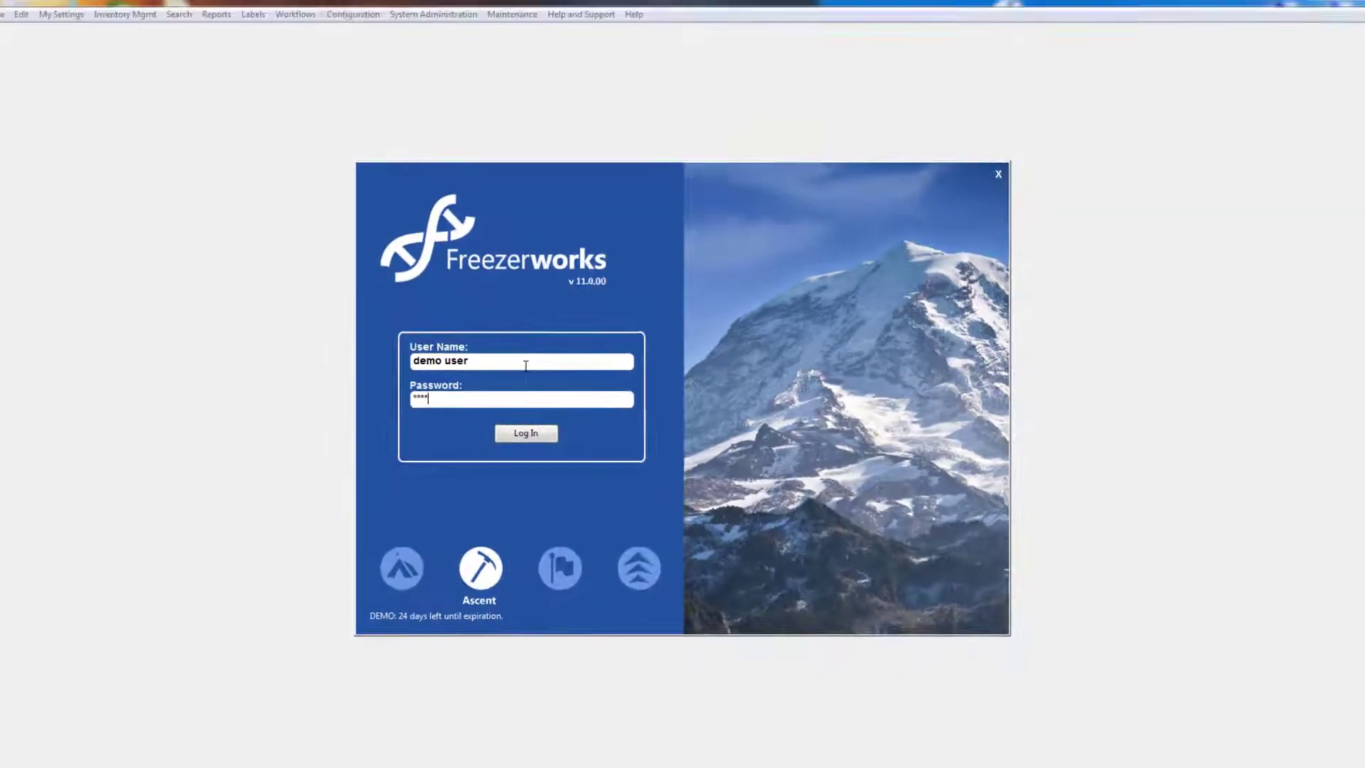
pyautogui.press('Return')
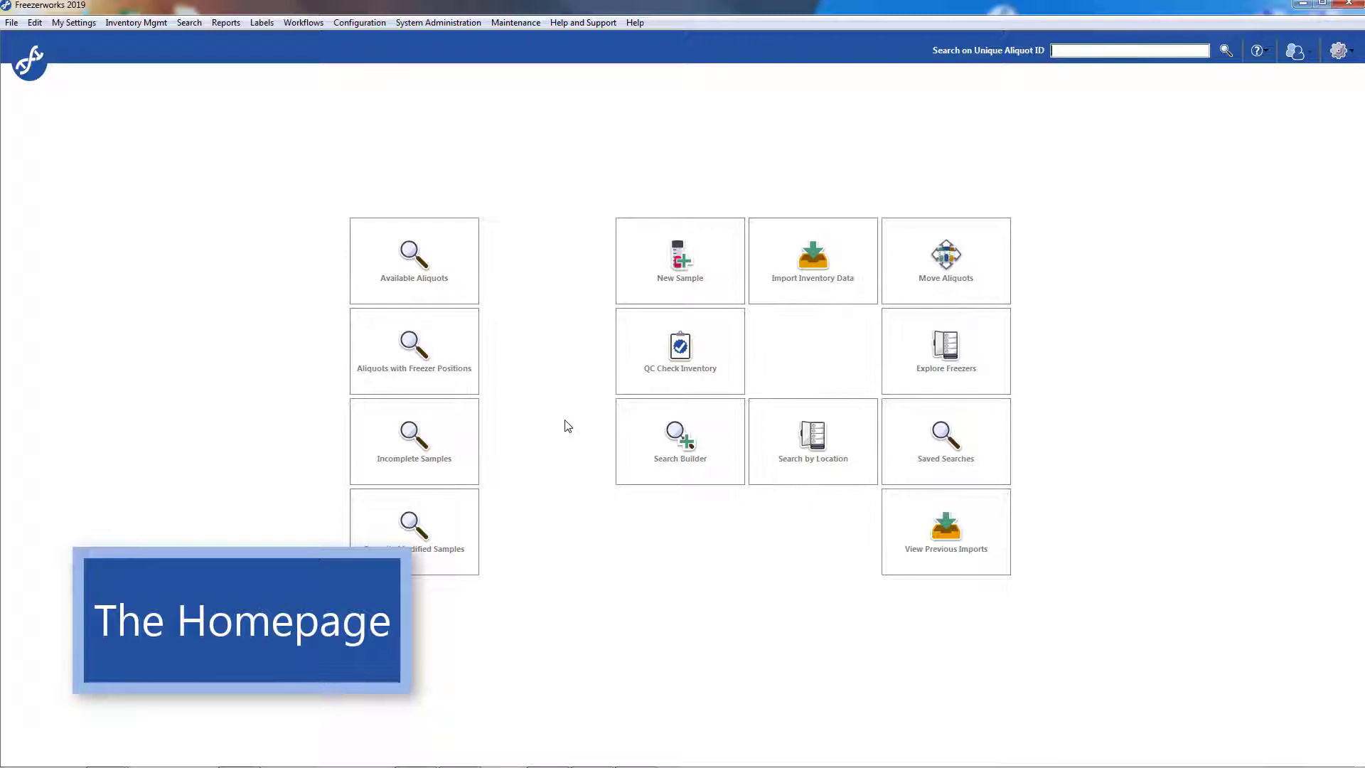
pyautogui.click(1348, 52)
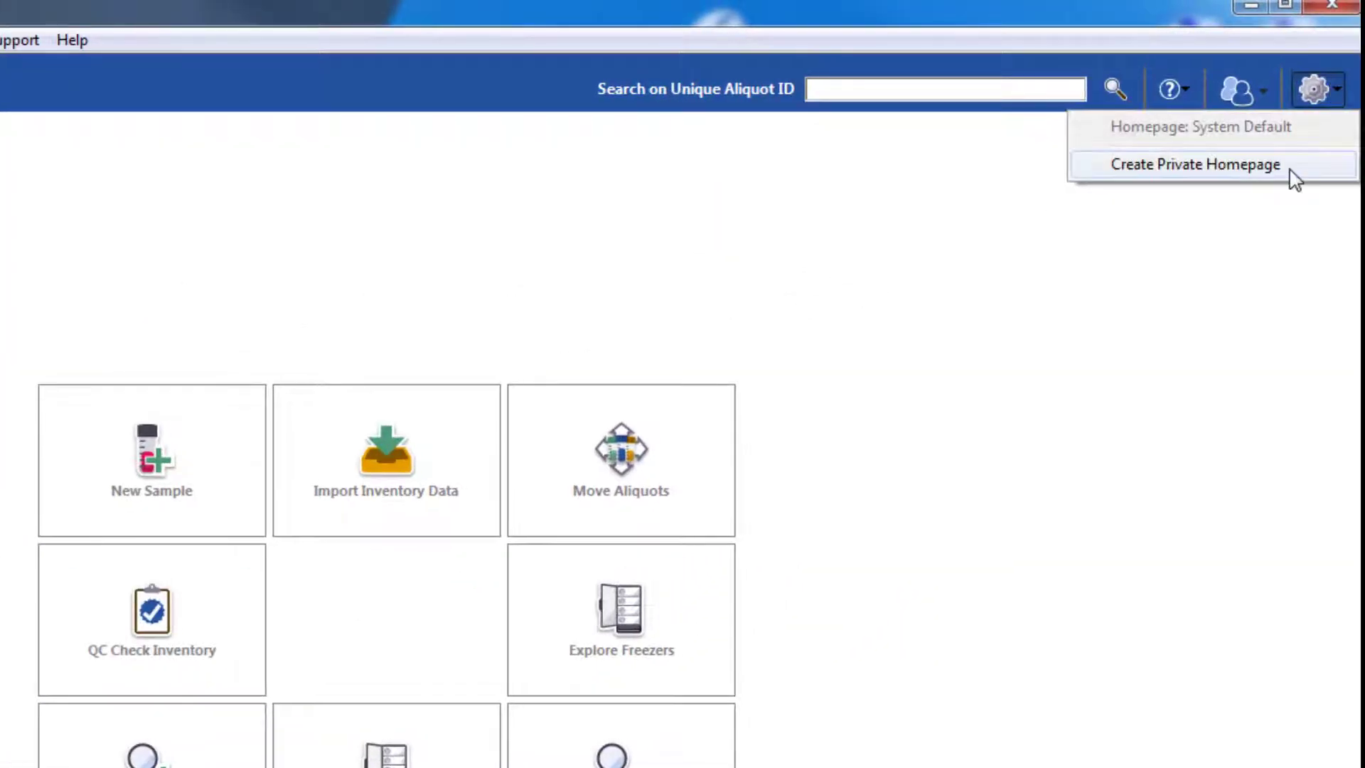
pyautogui.click(1290, 171)
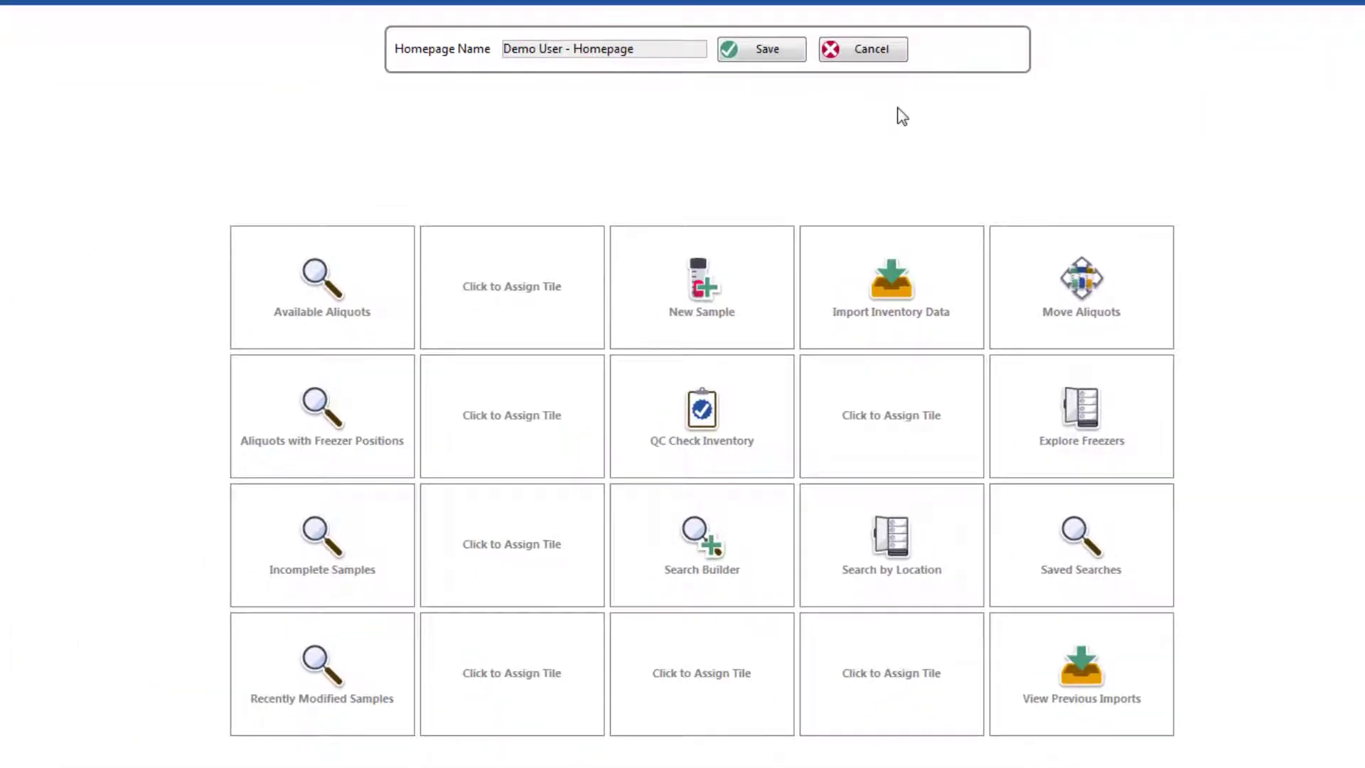
pyautogui.click(897, 54)
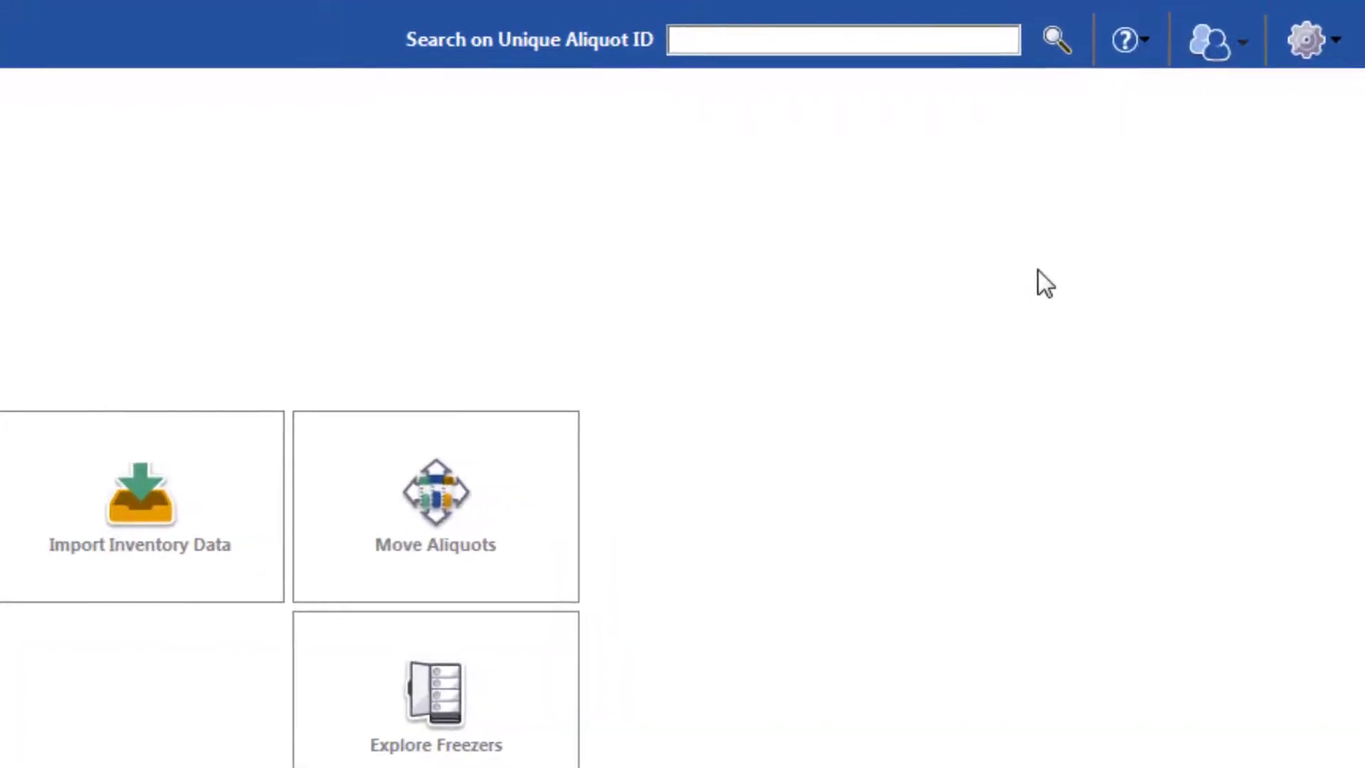
pyautogui.click(1145, 41)
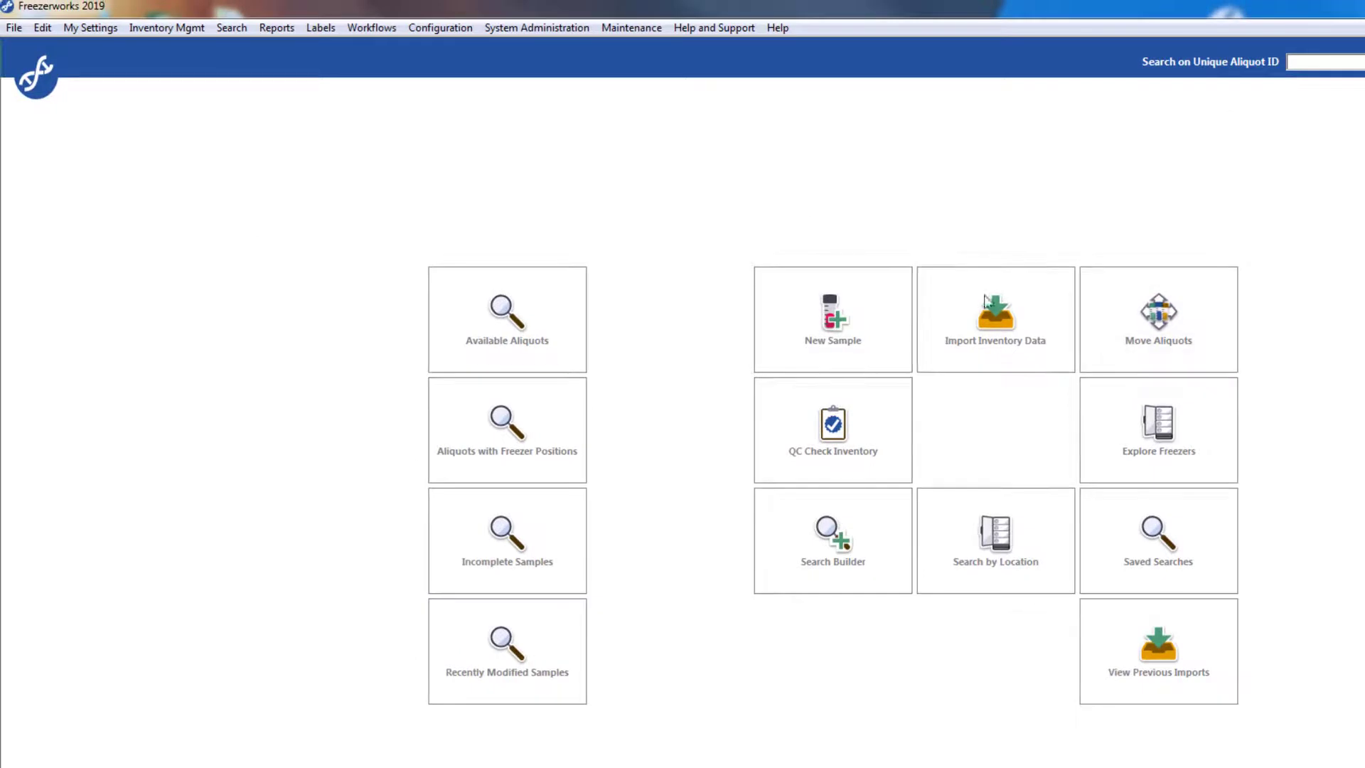
# Look through the main menus, then review and close the Available Aliquots list
pyautogui.click(525, 29)
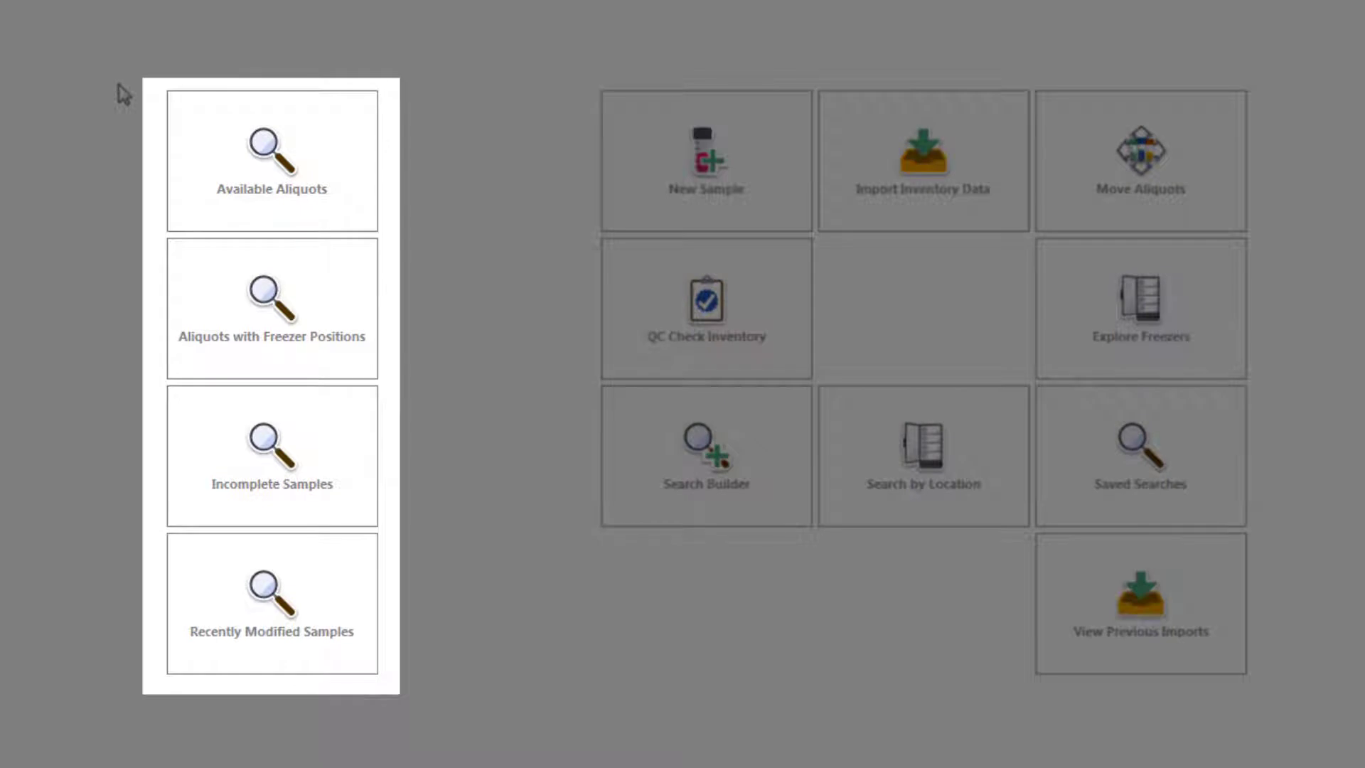
pyautogui.click(288, 183)
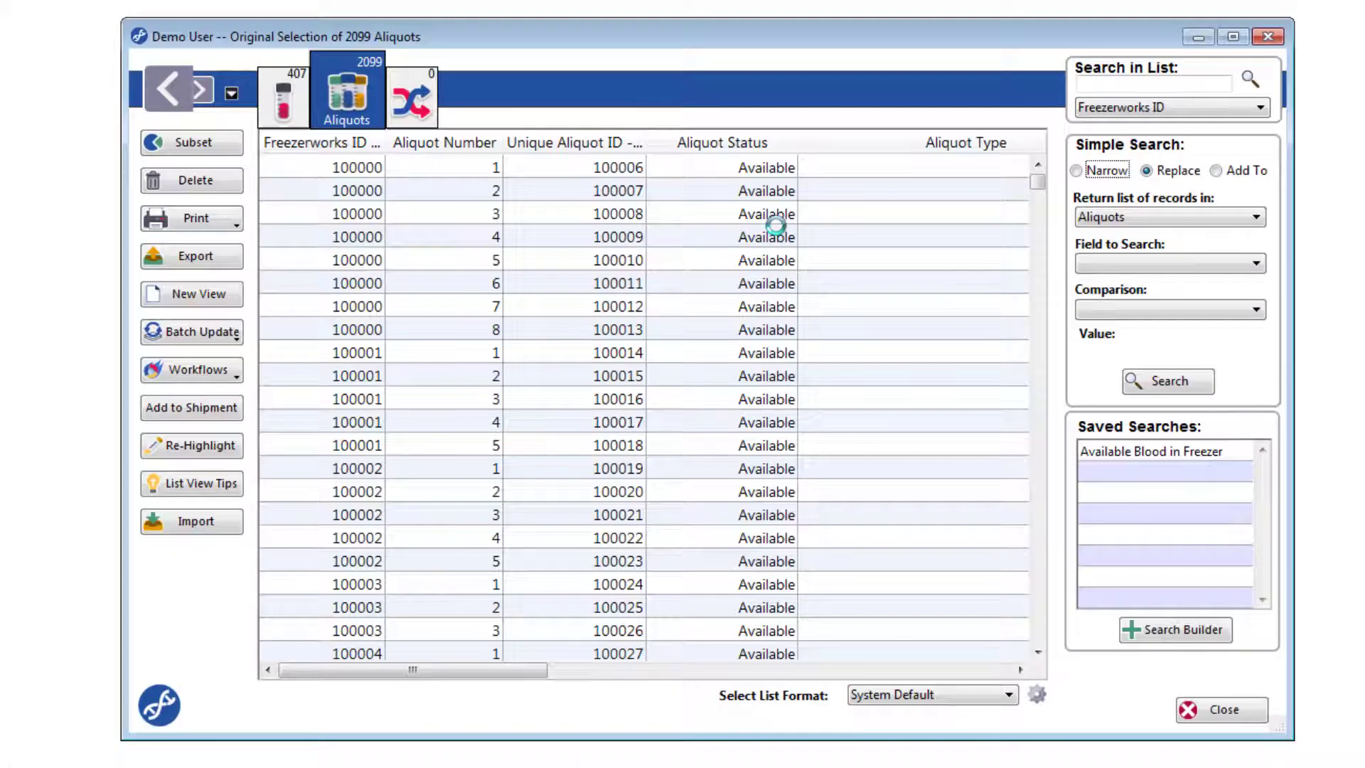
pyautogui.click(1220, 708)
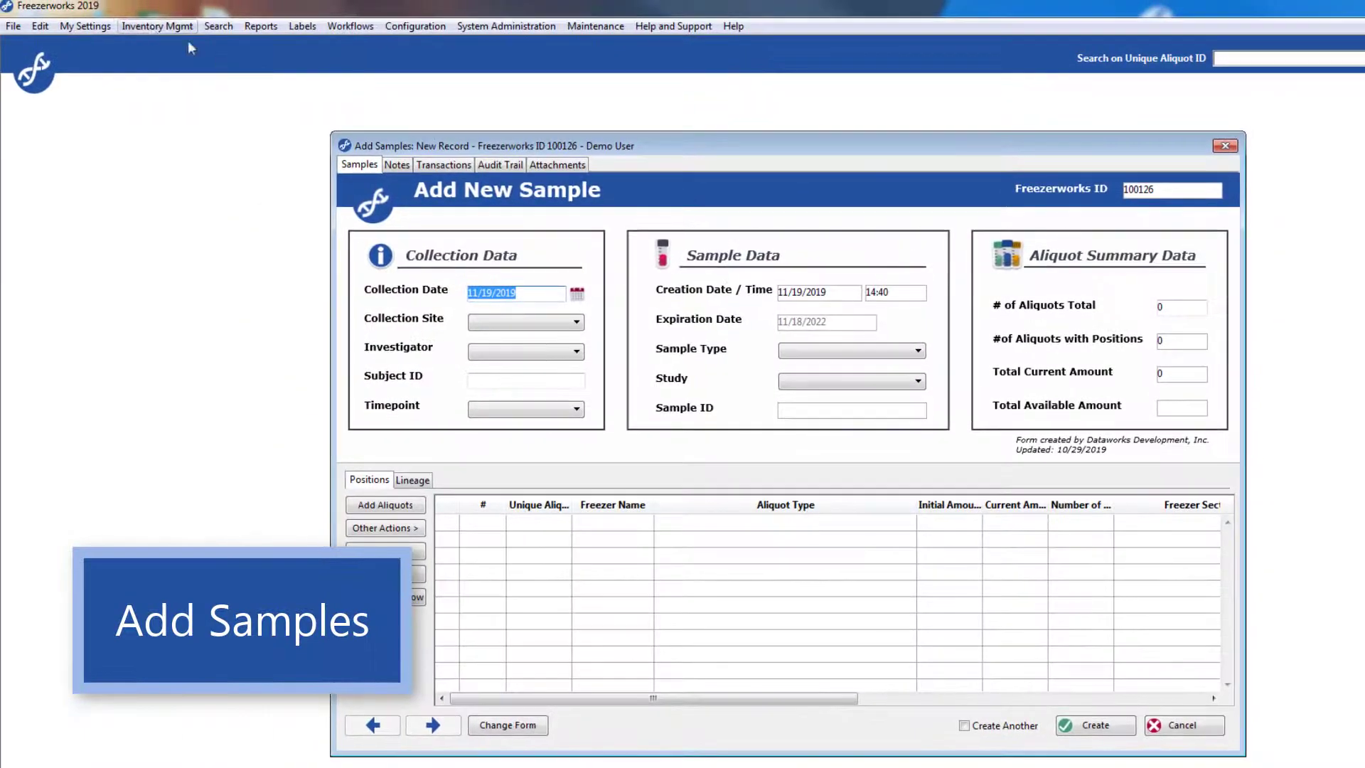
# Try the Black & White, Clean and DEMO Cell Lines Entry form layouts on the new sample
pyautogui.click(153, 26)
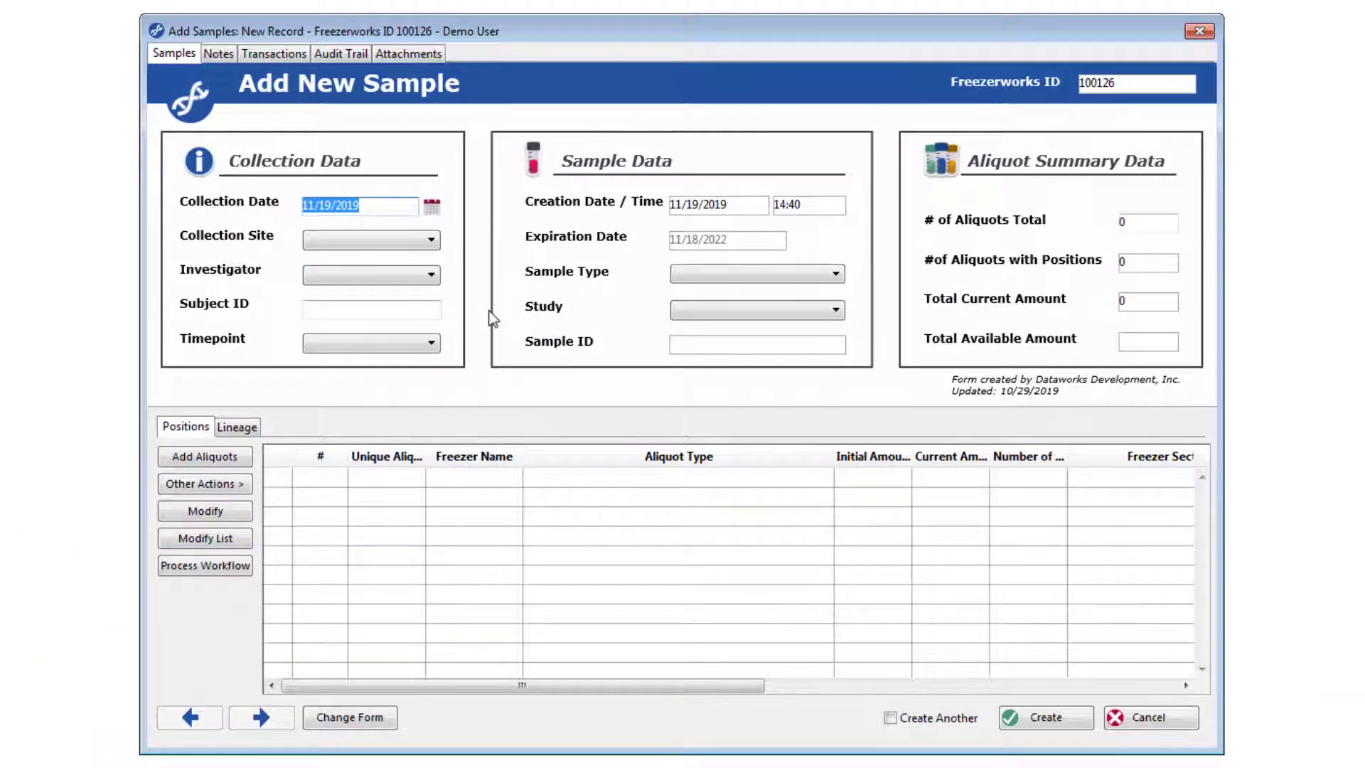
pyautogui.click(381, 719)
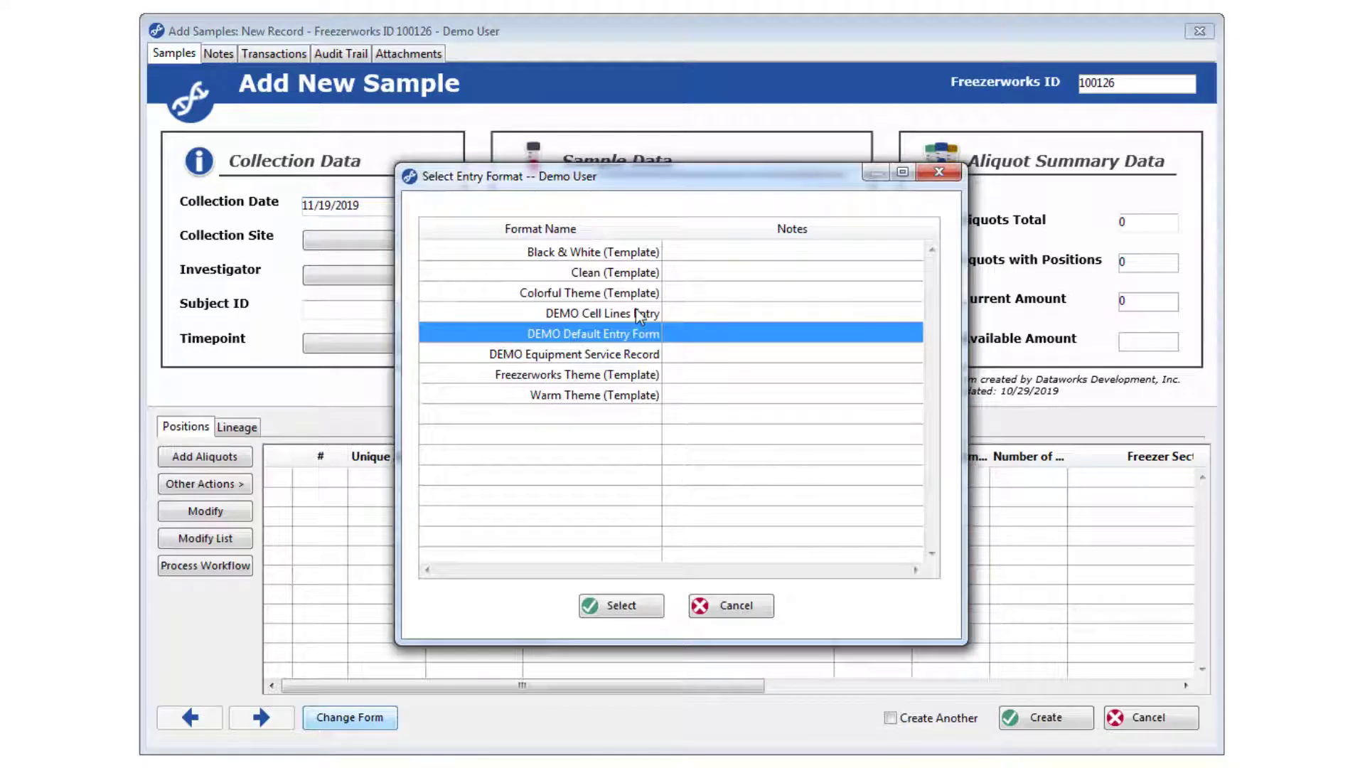
pyautogui.doubleClick(636, 253)
pyautogui.click(328, 720)
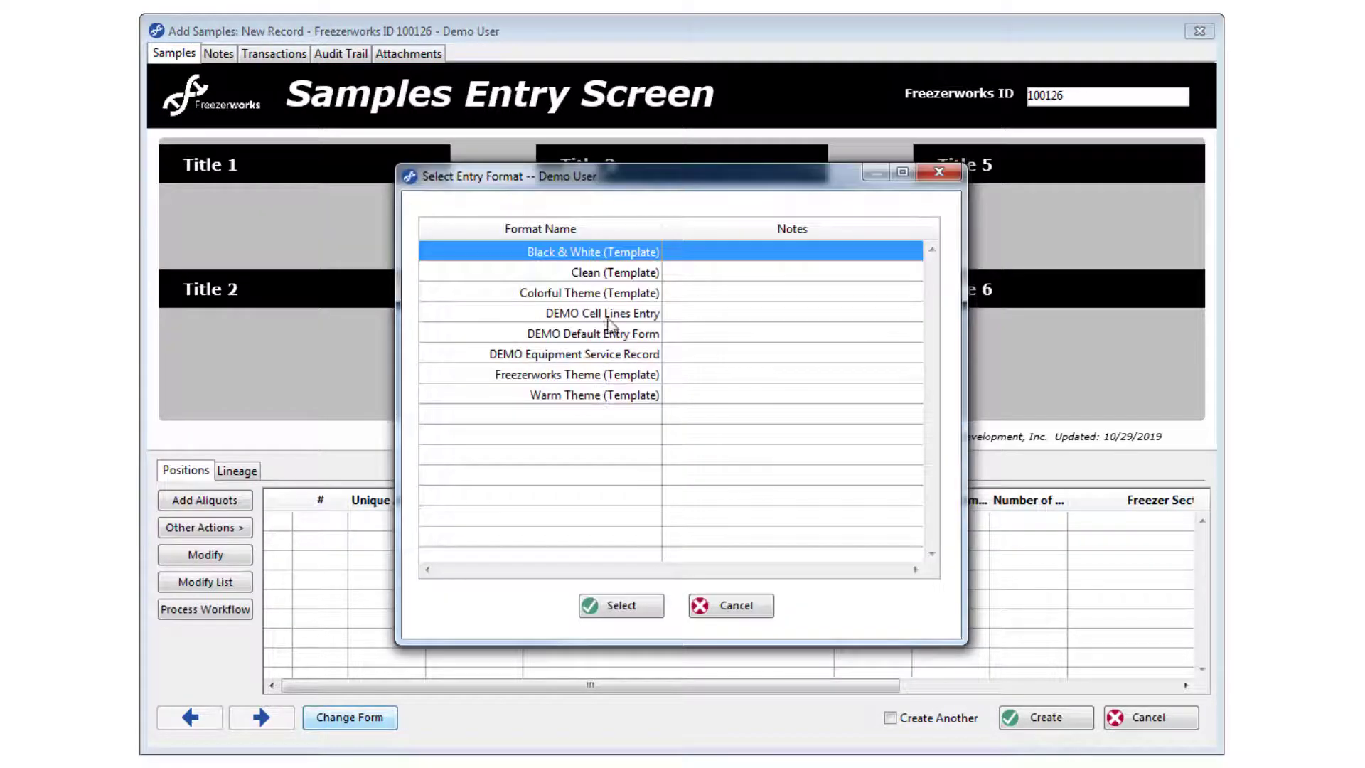
pyautogui.doubleClick(617, 277)
pyautogui.click(386, 723)
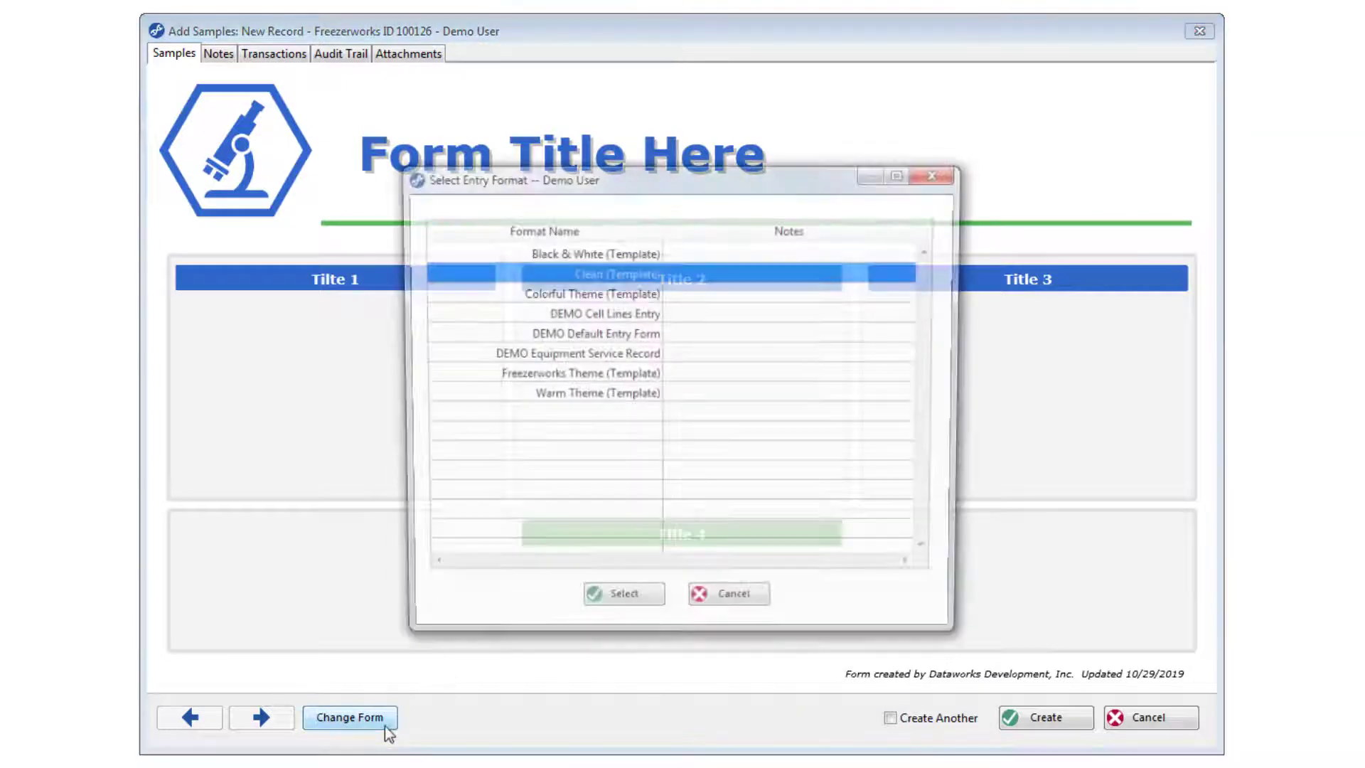
pyautogui.doubleClick(625, 315)
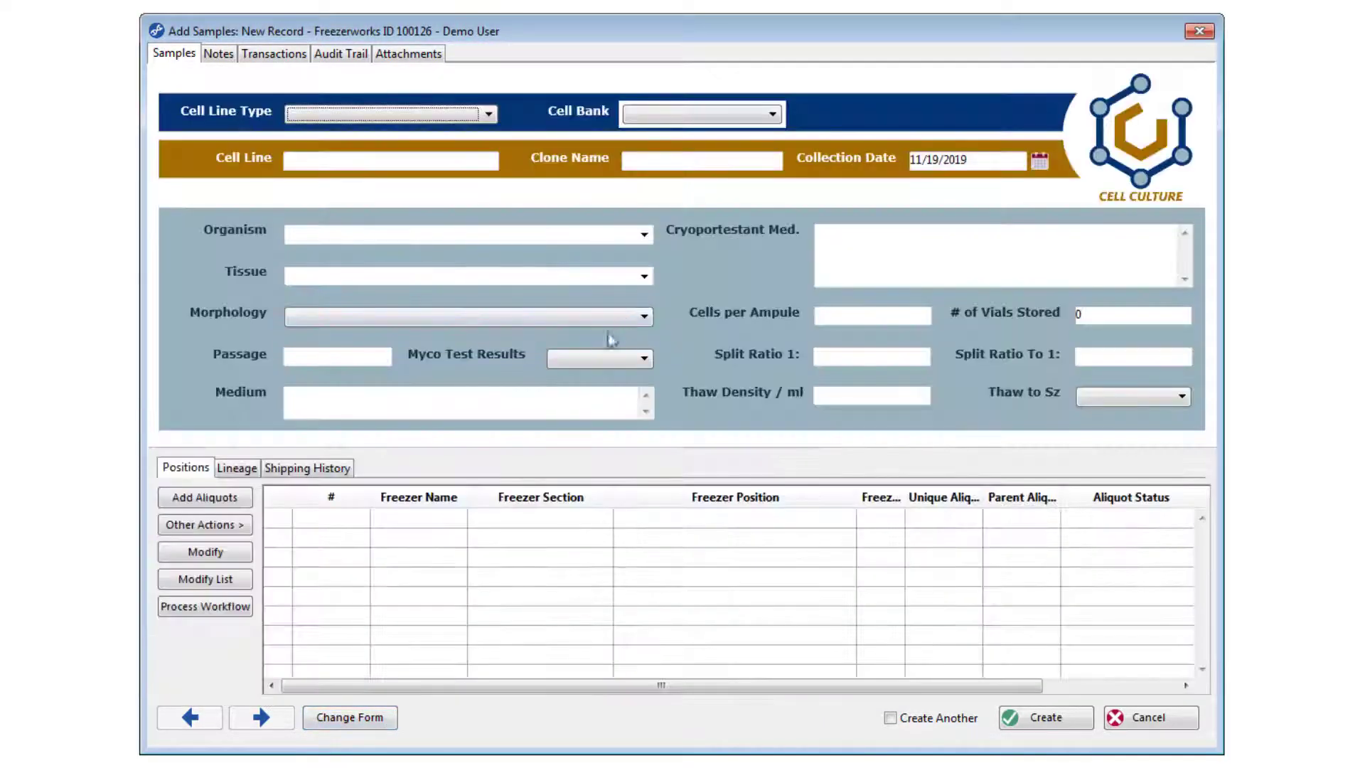
# Apply the Freezerworks Theme (Template) layout and bring up the Sample Type choices
pyautogui.click(367, 719)
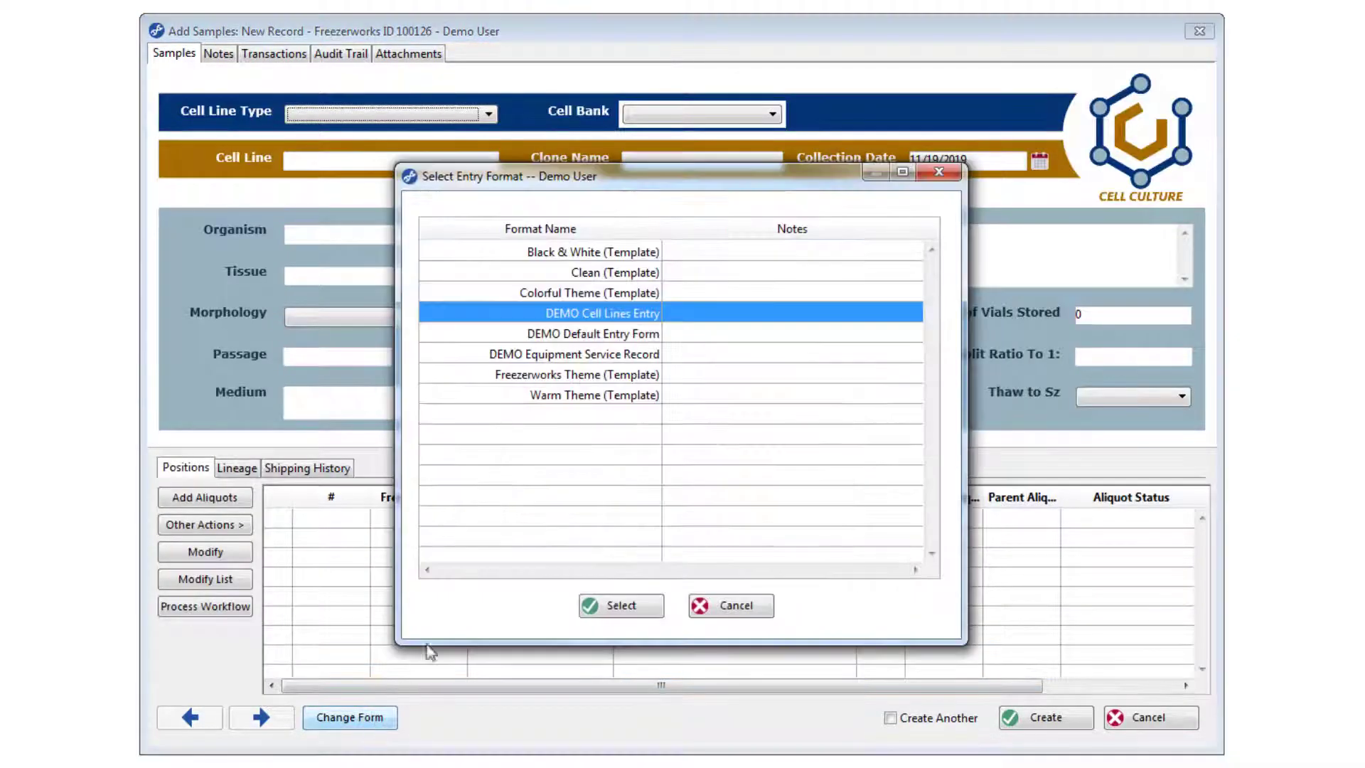
pyautogui.click(638, 375)
pyautogui.doubleClick(638, 375)
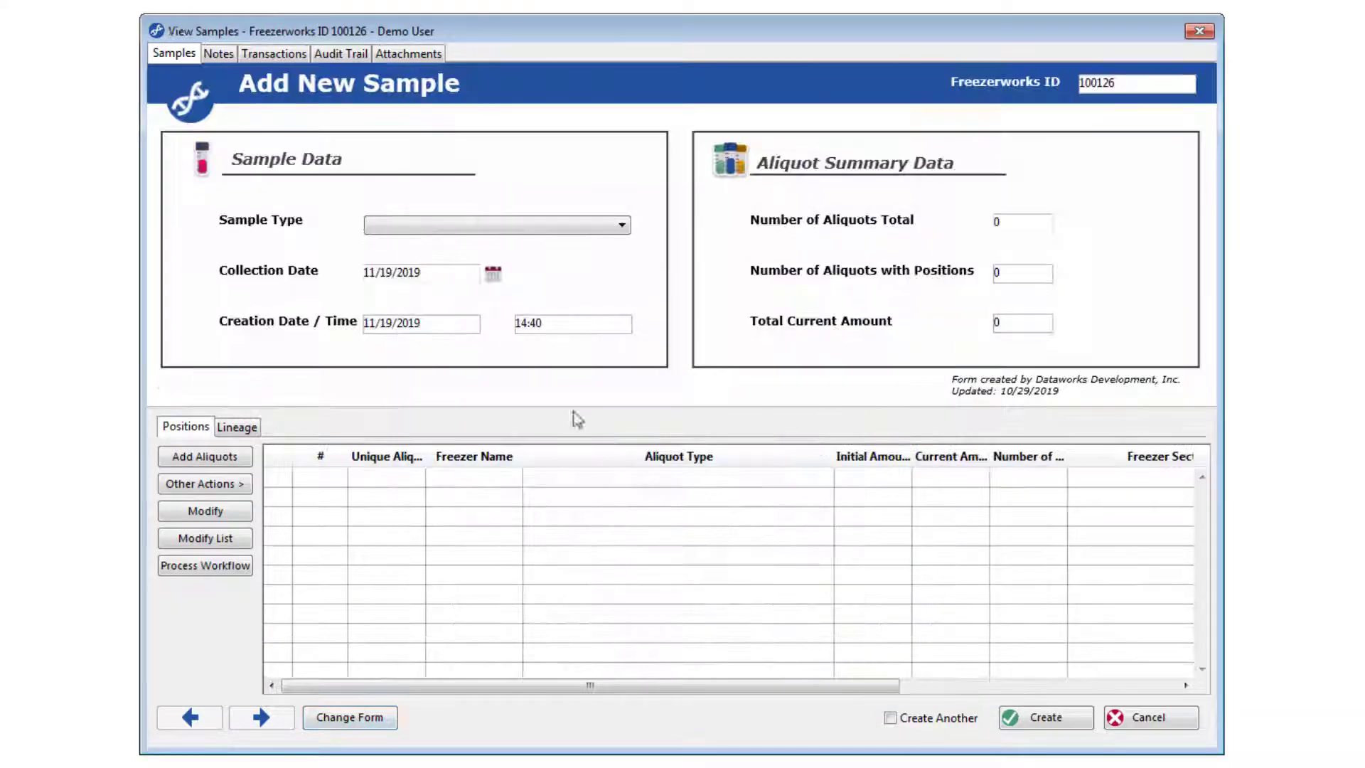
pyautogui.click(531, 226)
# Set Sample Type to Saliva and add 10 aliquots into DEMO Chest Box 2 starting at position 55
pyautogui.click(492, 273)
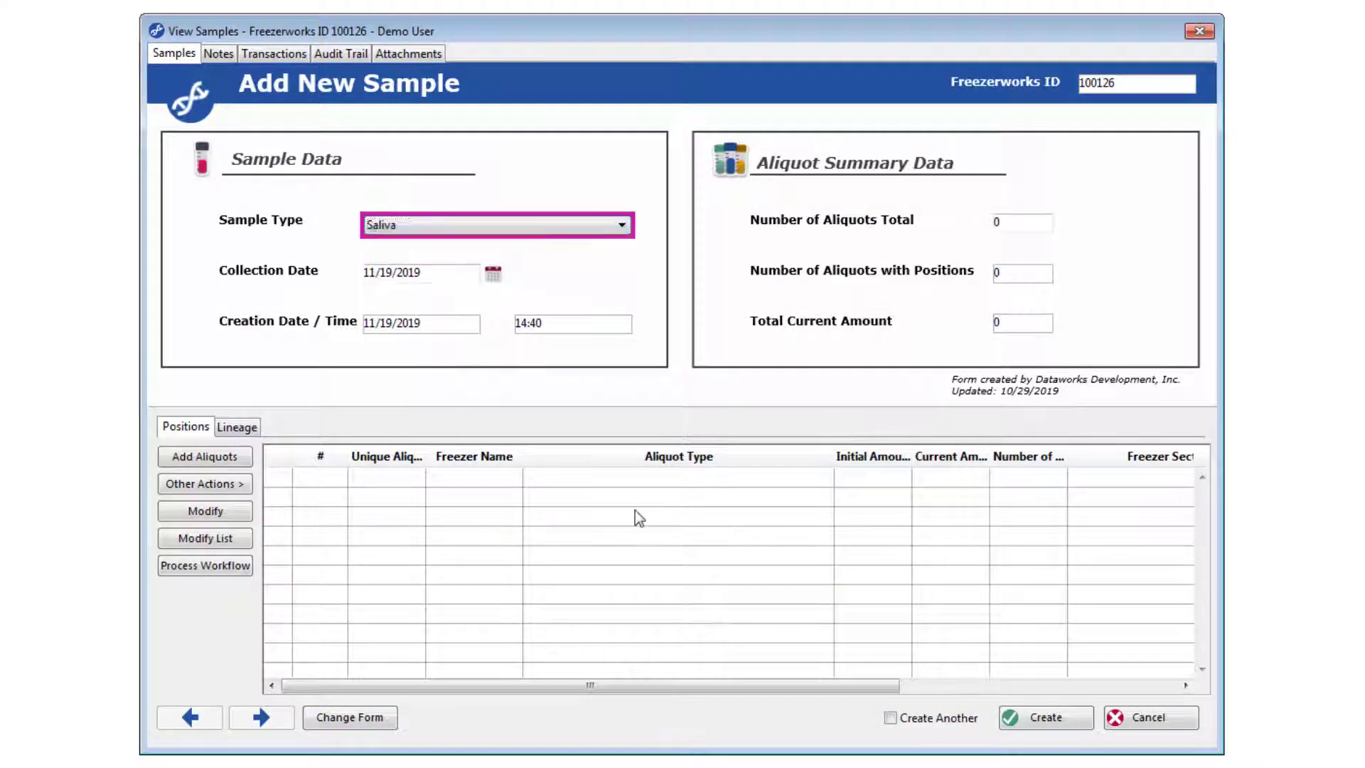
pyautogui.click(239, 460)
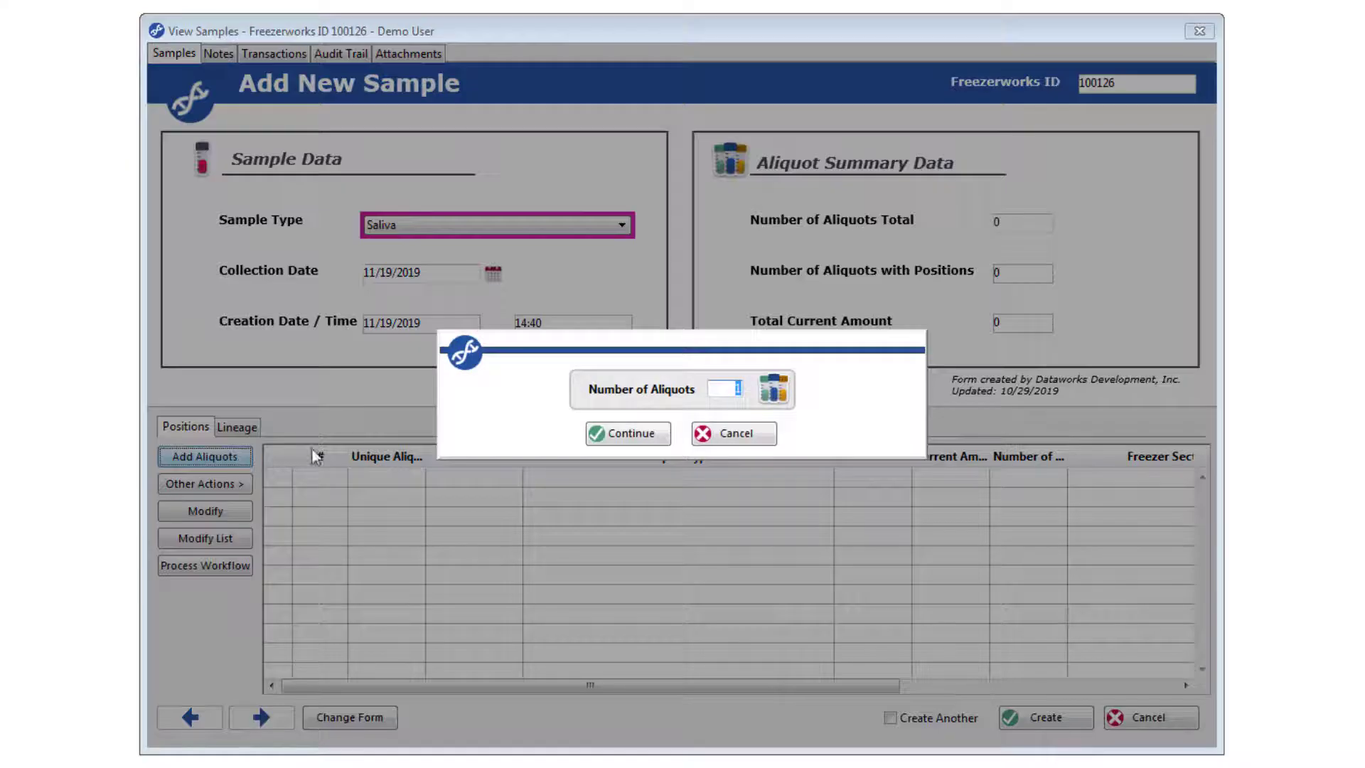
pyautogui.write('10')
pyautogui.click(655, 431)
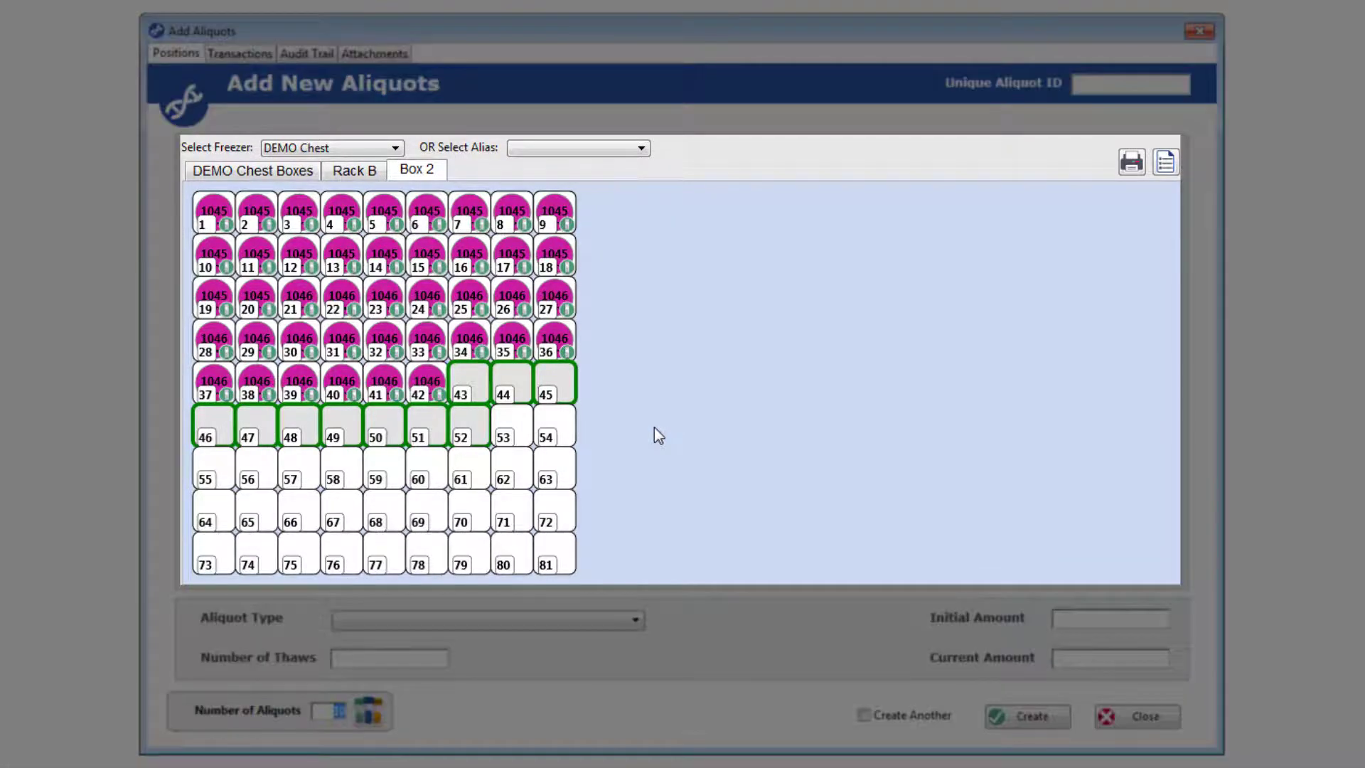
pyautogui.click(351, 175)
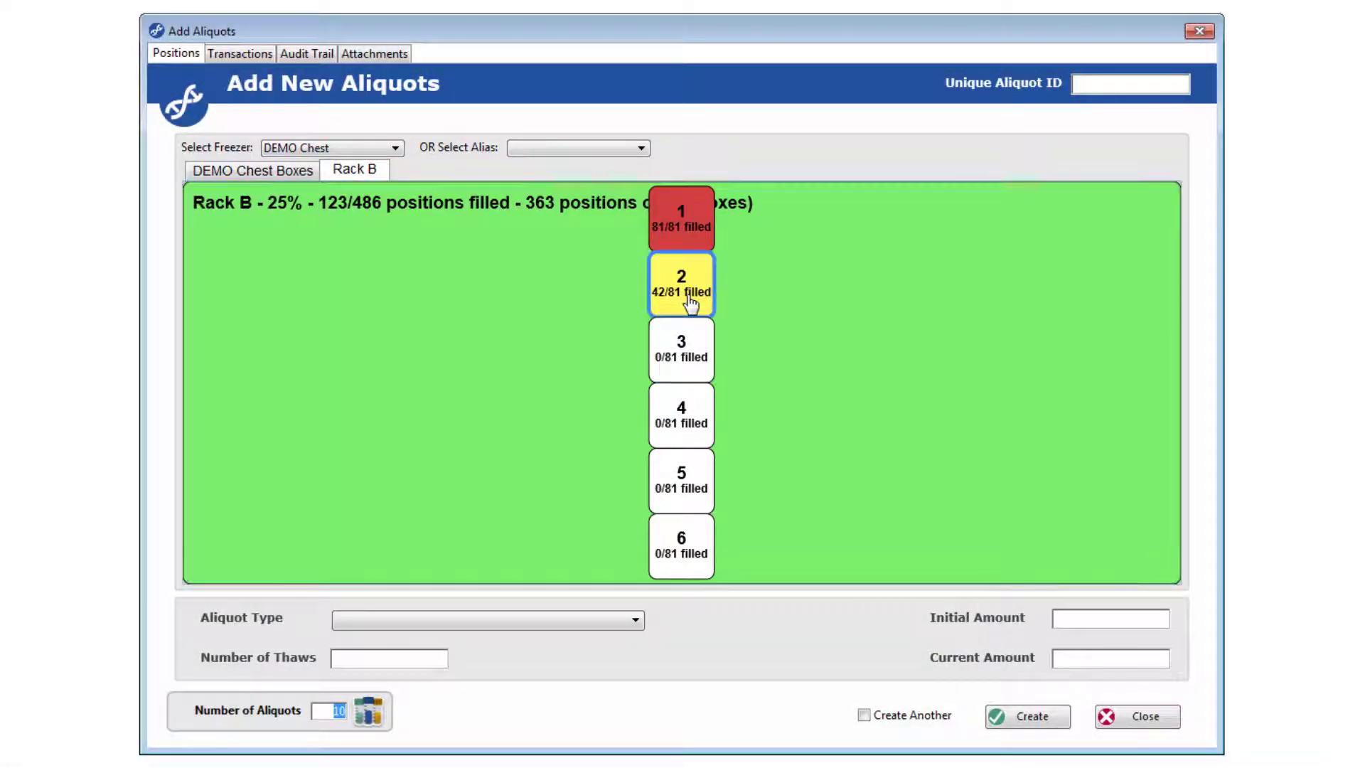
pyautogui.click(693, 302)
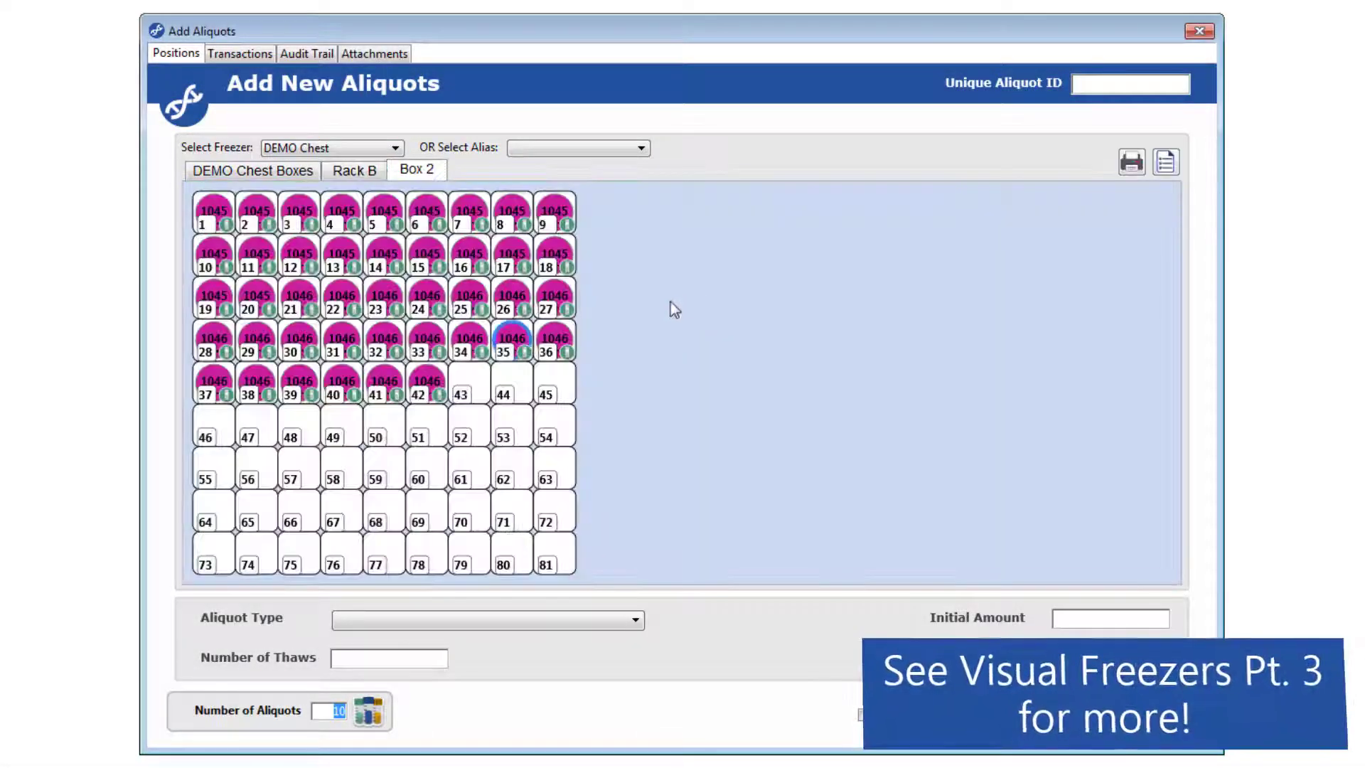
pyautogui.click(219, 475)
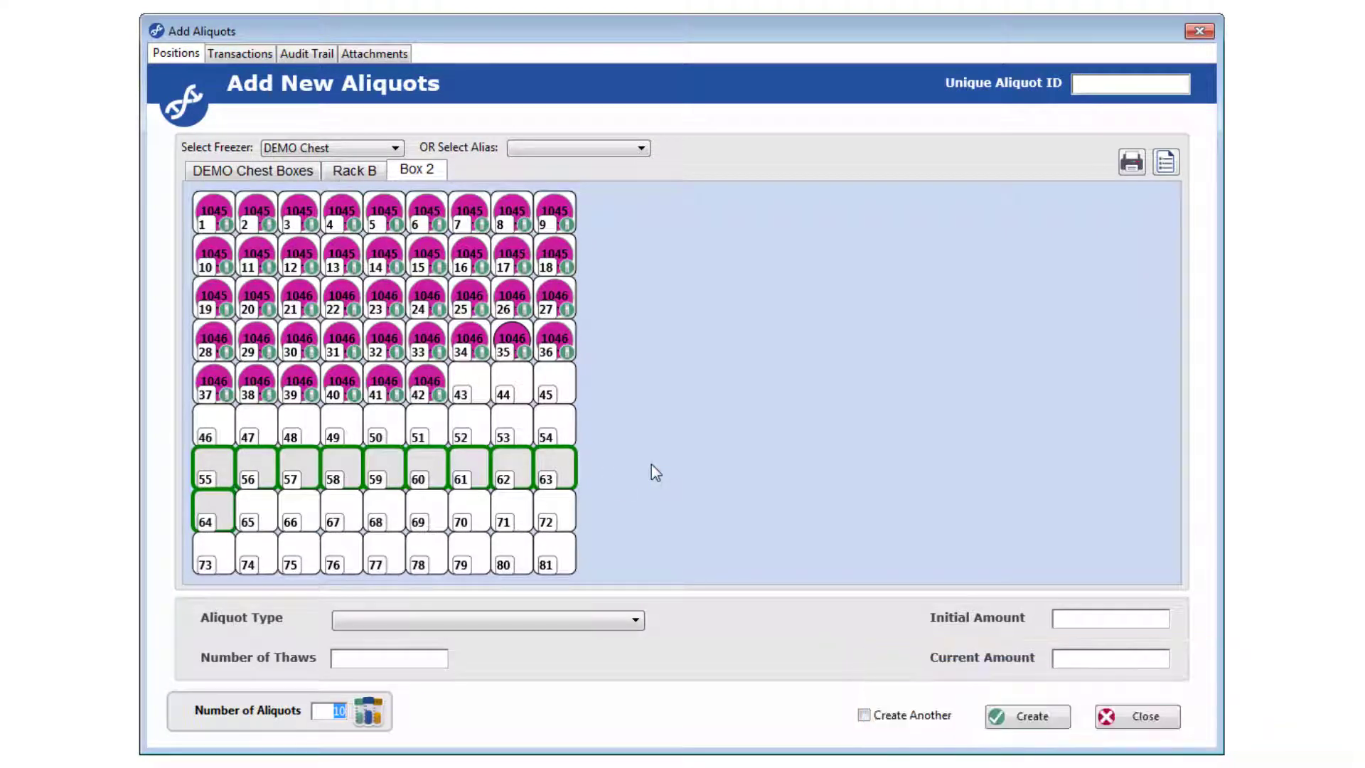
pyautogui.click(1040, 719)
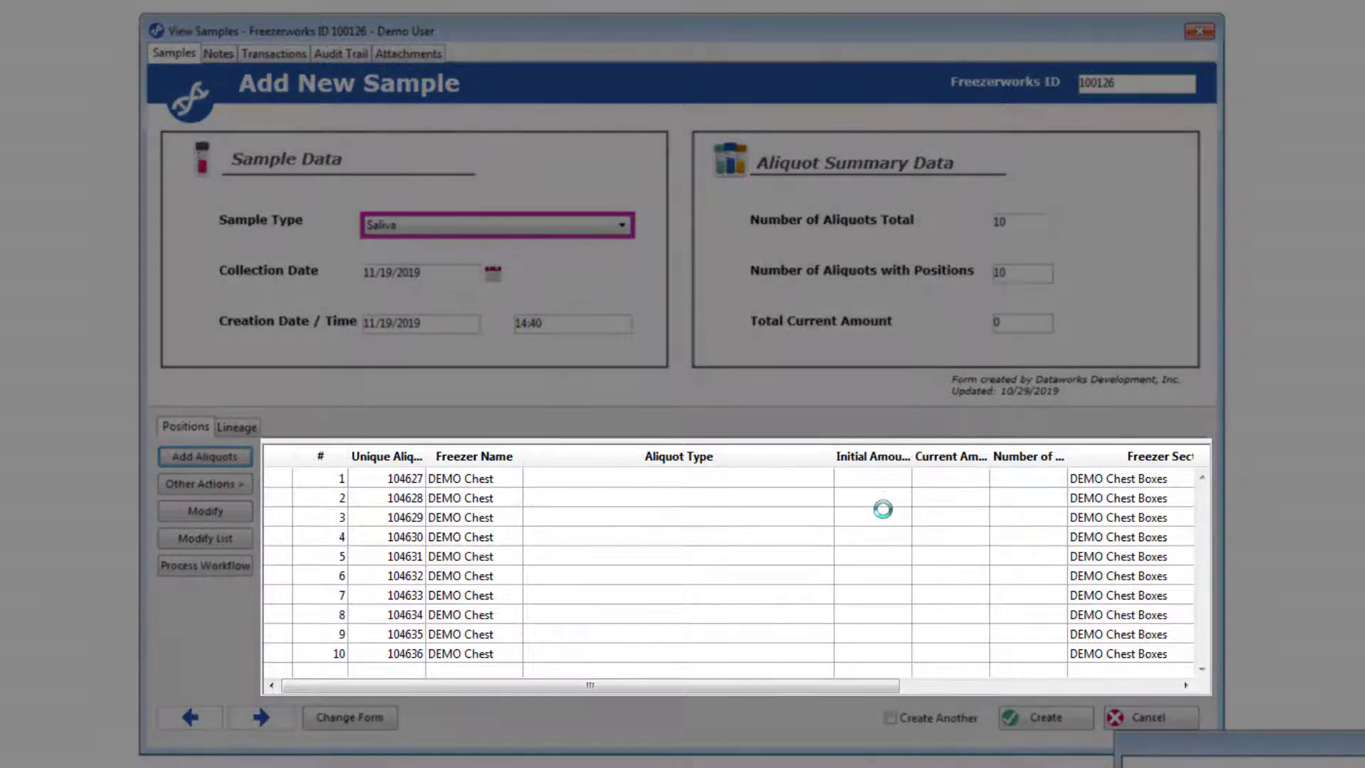
# Save the new Saliva sample record
pyautogui.press('Return')
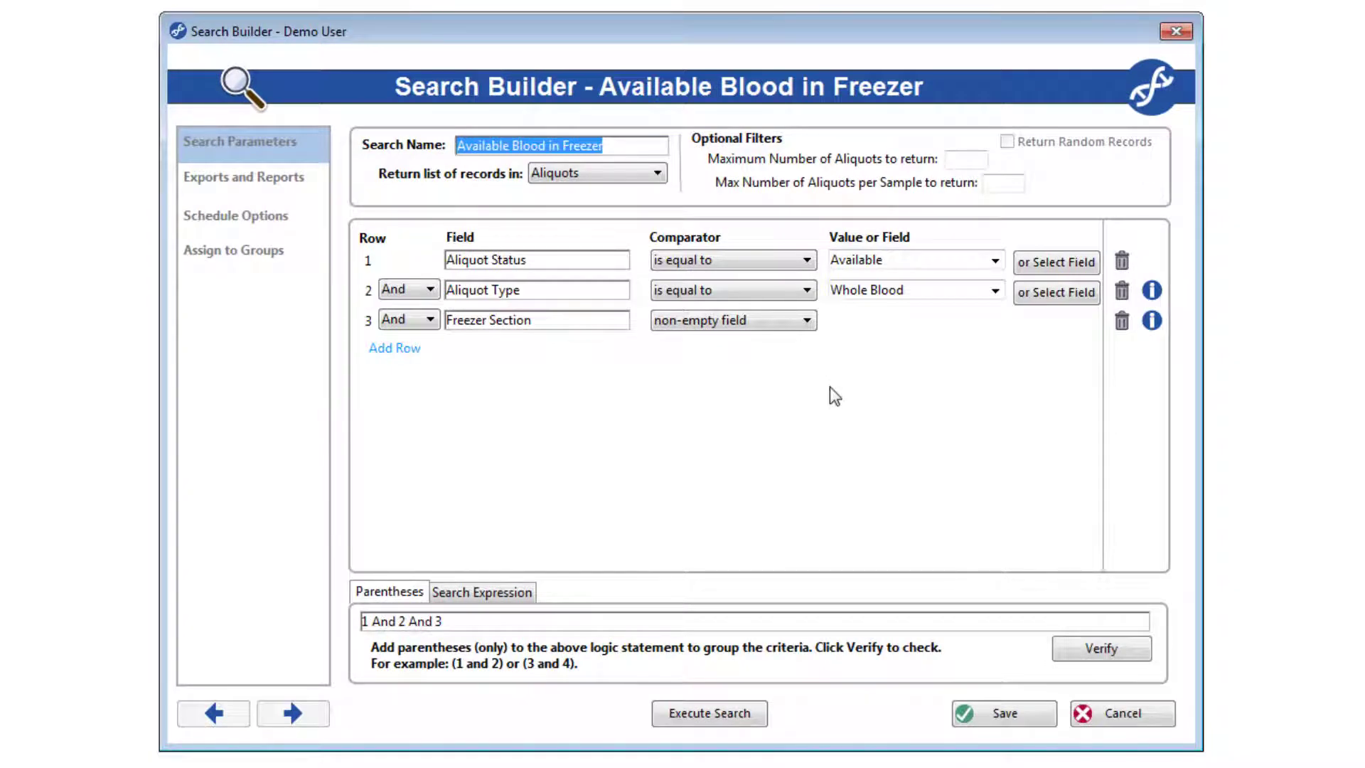
# Run the Available Blood in Freezer search and filter Current Amount, narrowing 117 aliquots to 102
pyautogui.click(754, 713)
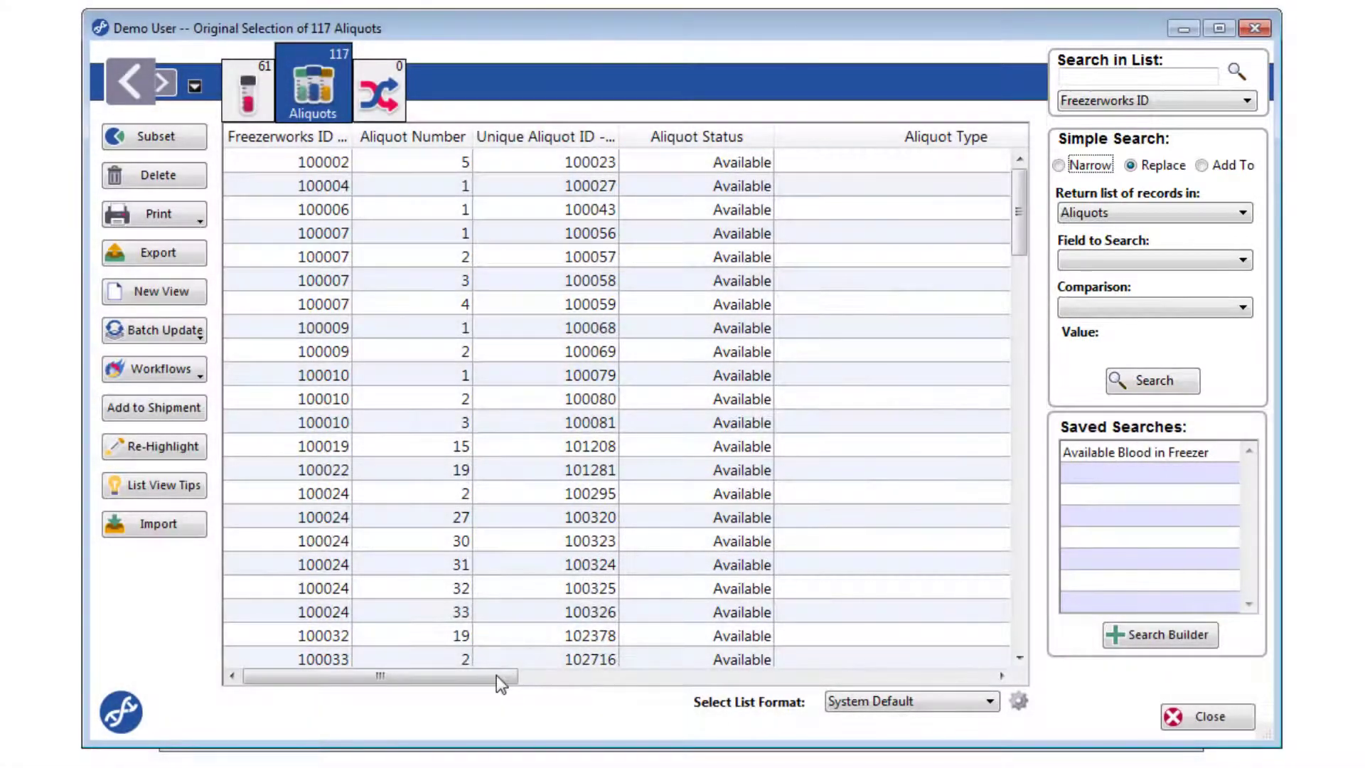
pyautogui.moveTo(496, 675); pyautogui.dragTo(664, 676)
pyautogui.click(873, 142)
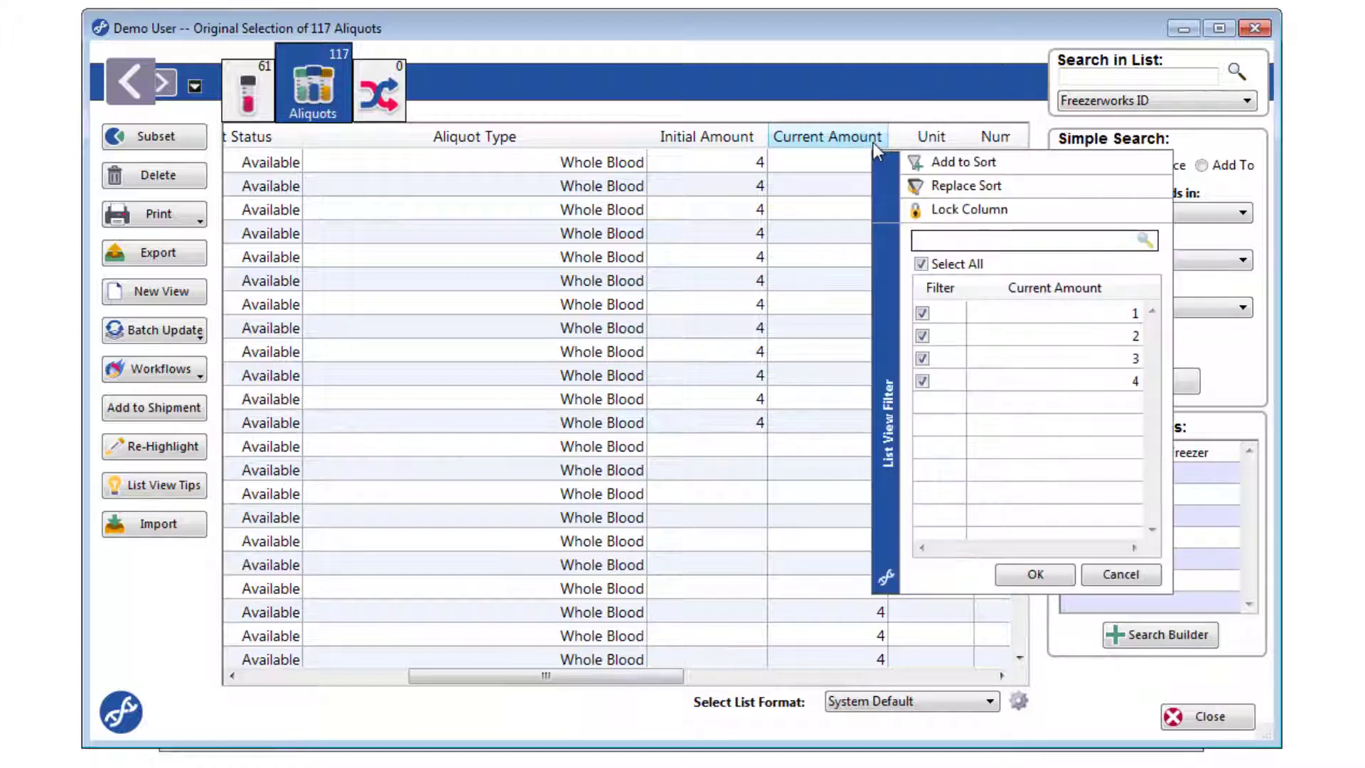
pyautogui.click(922, 313)
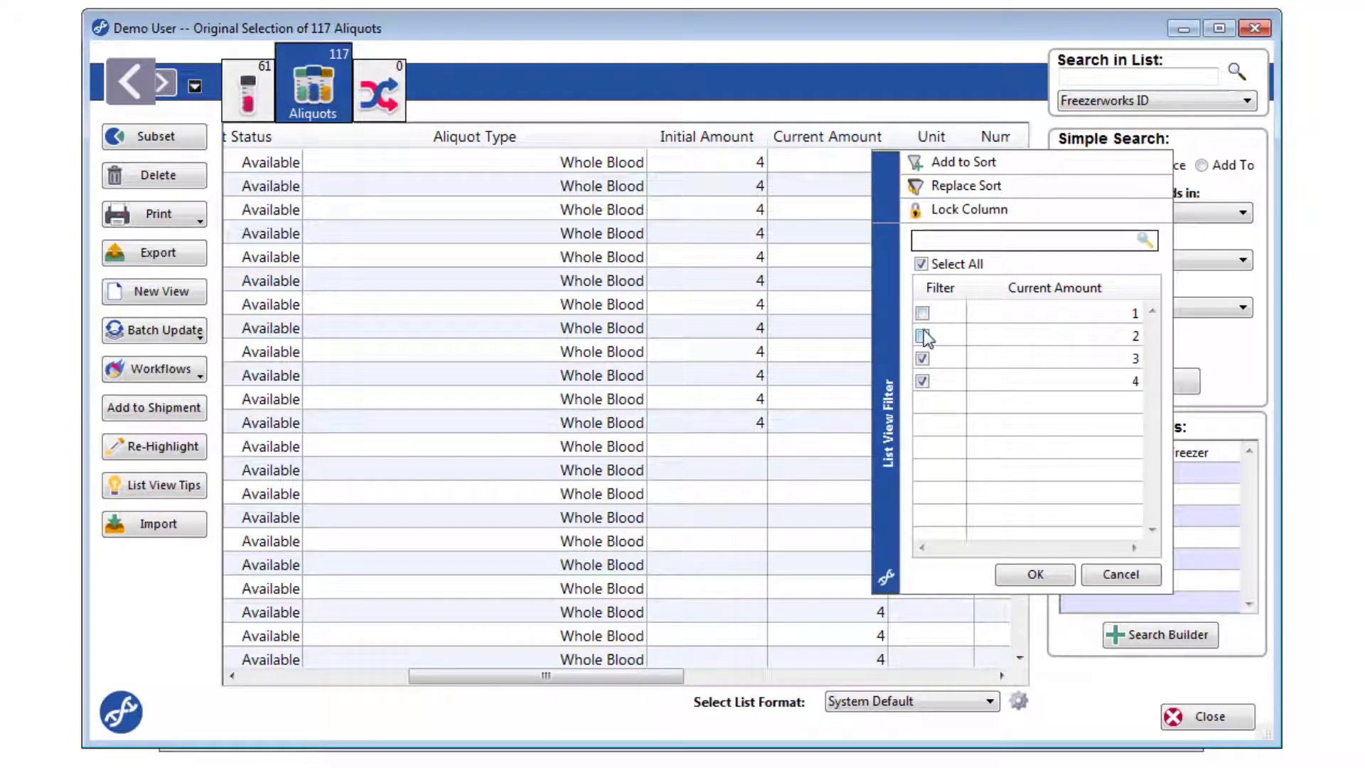
pyautogui.click(922, 358)
pyautogui.click(1036, 575)
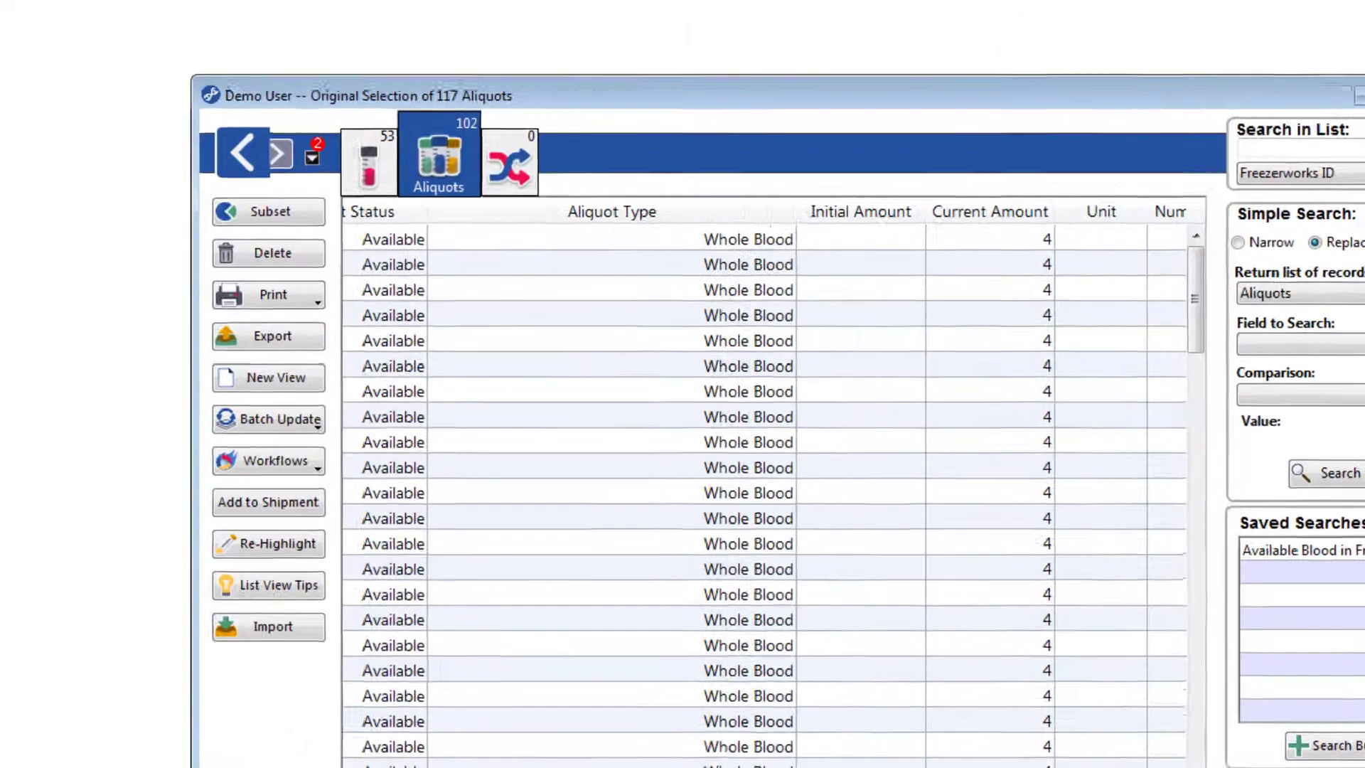
pyautogui.click(354, 33)
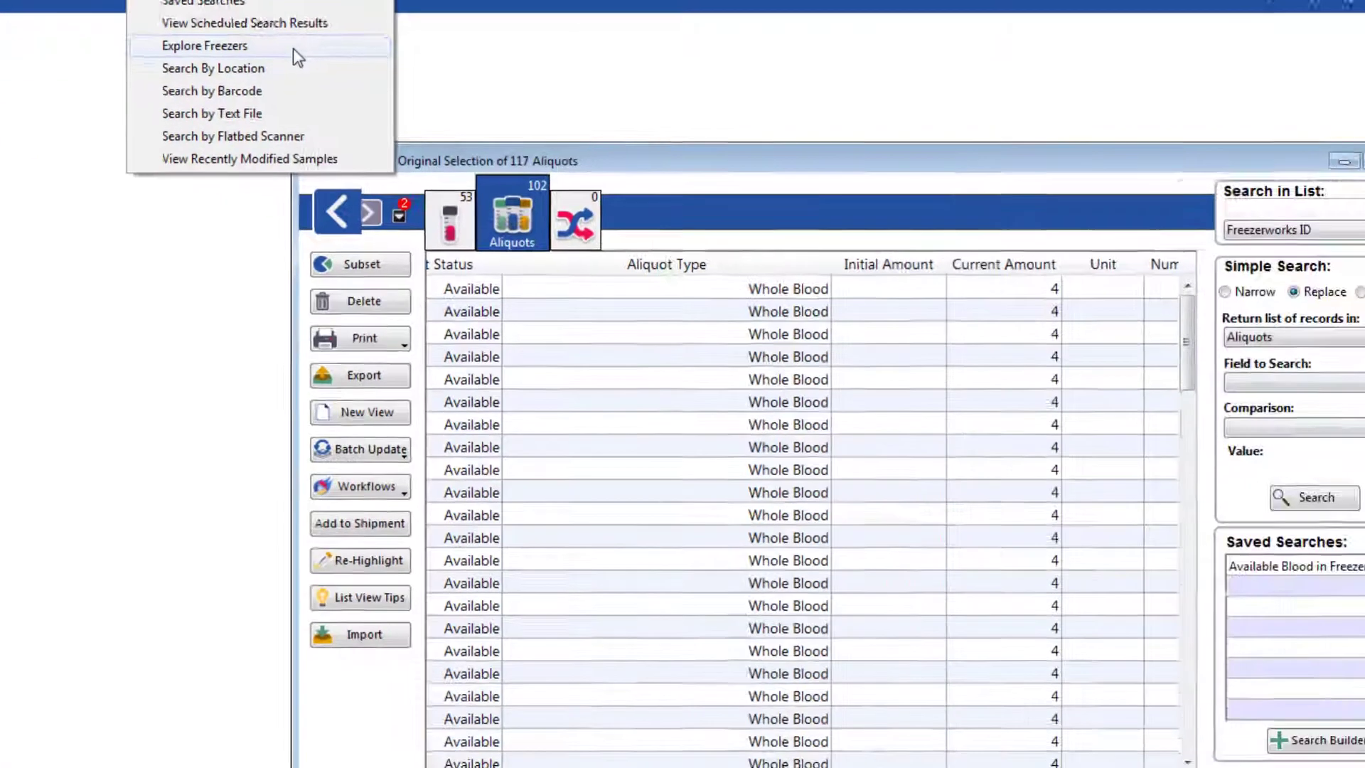
# Navigate Explore Freezers to Box 1 of Rack 1 in the DEMO LN2 Pies section
pyautogui.click(292, 47)
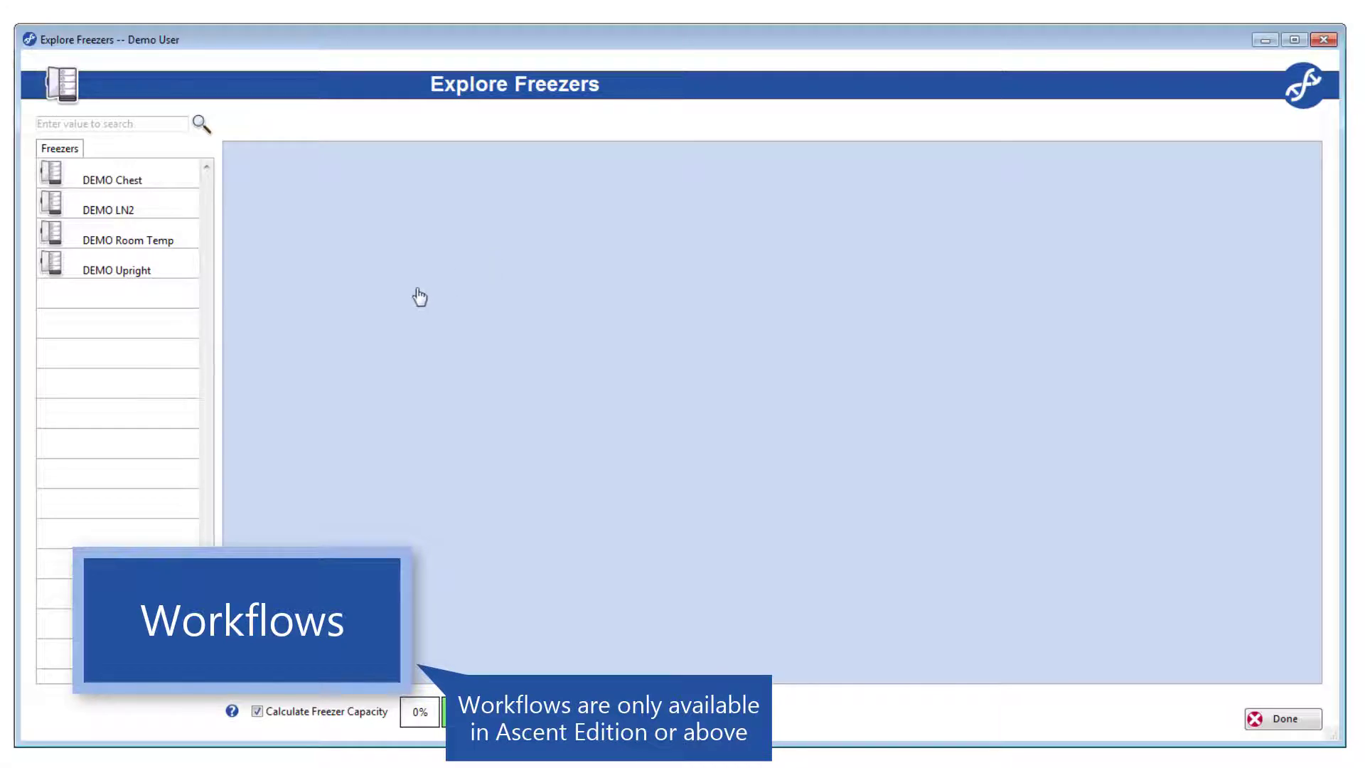
pyautogui.click(136, 210)
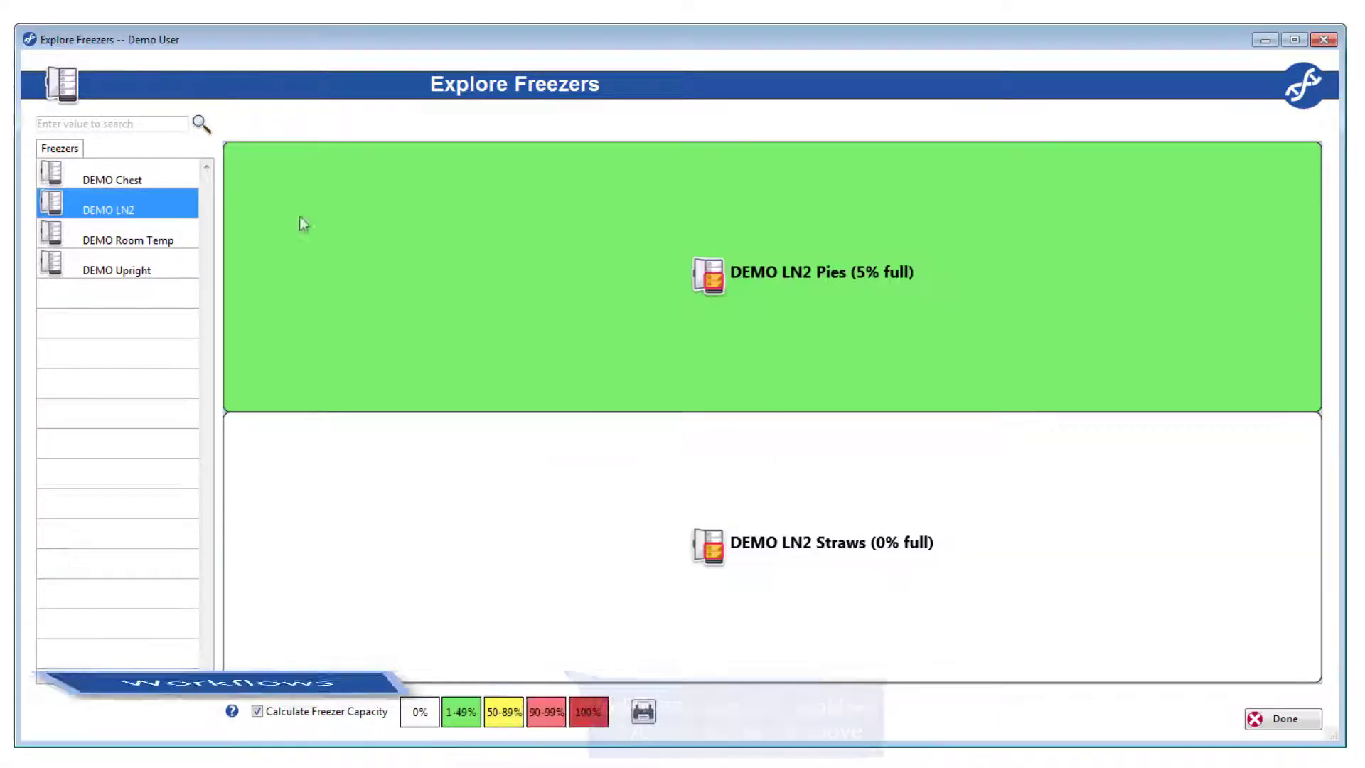
pyautogui.click(577, 246)
pyautogui.click(442, 286)
pyautogui.click(394, 134)
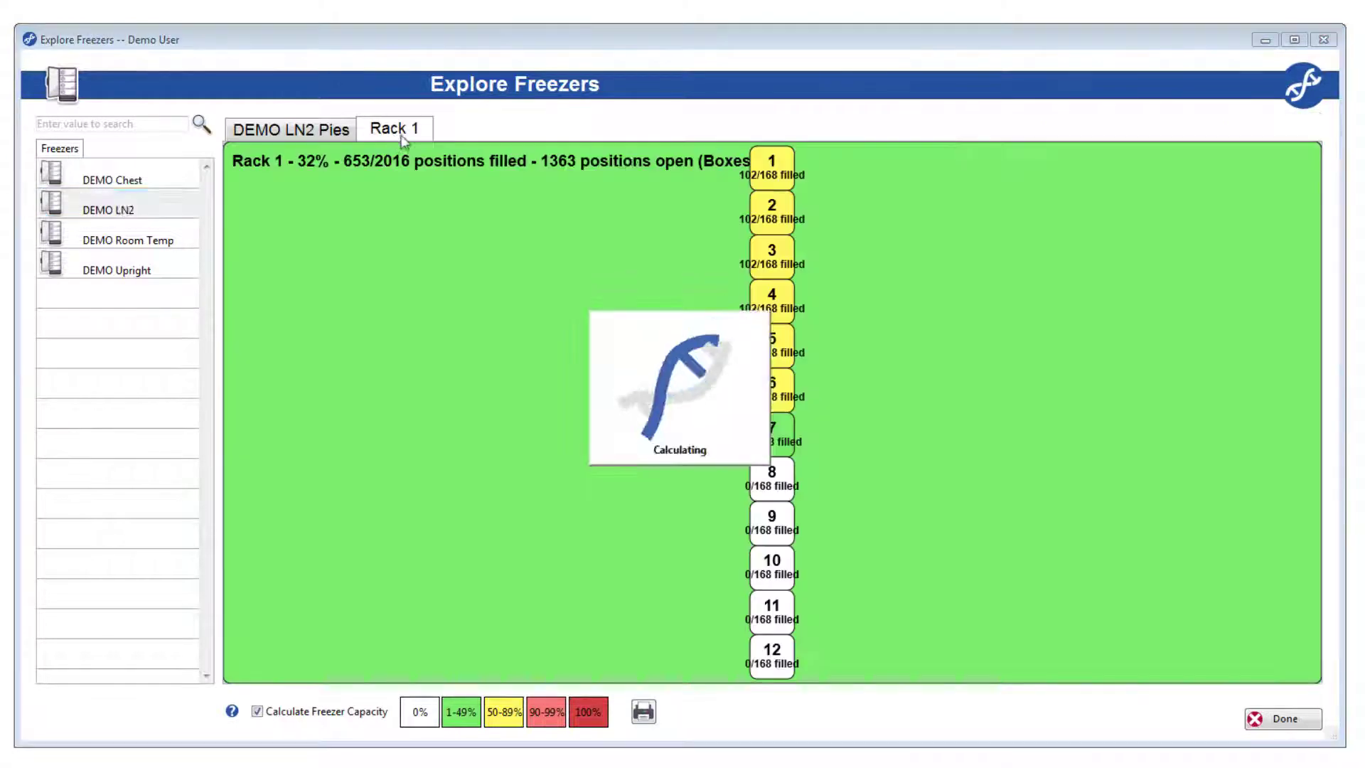
pyautogui.click(771, 169)
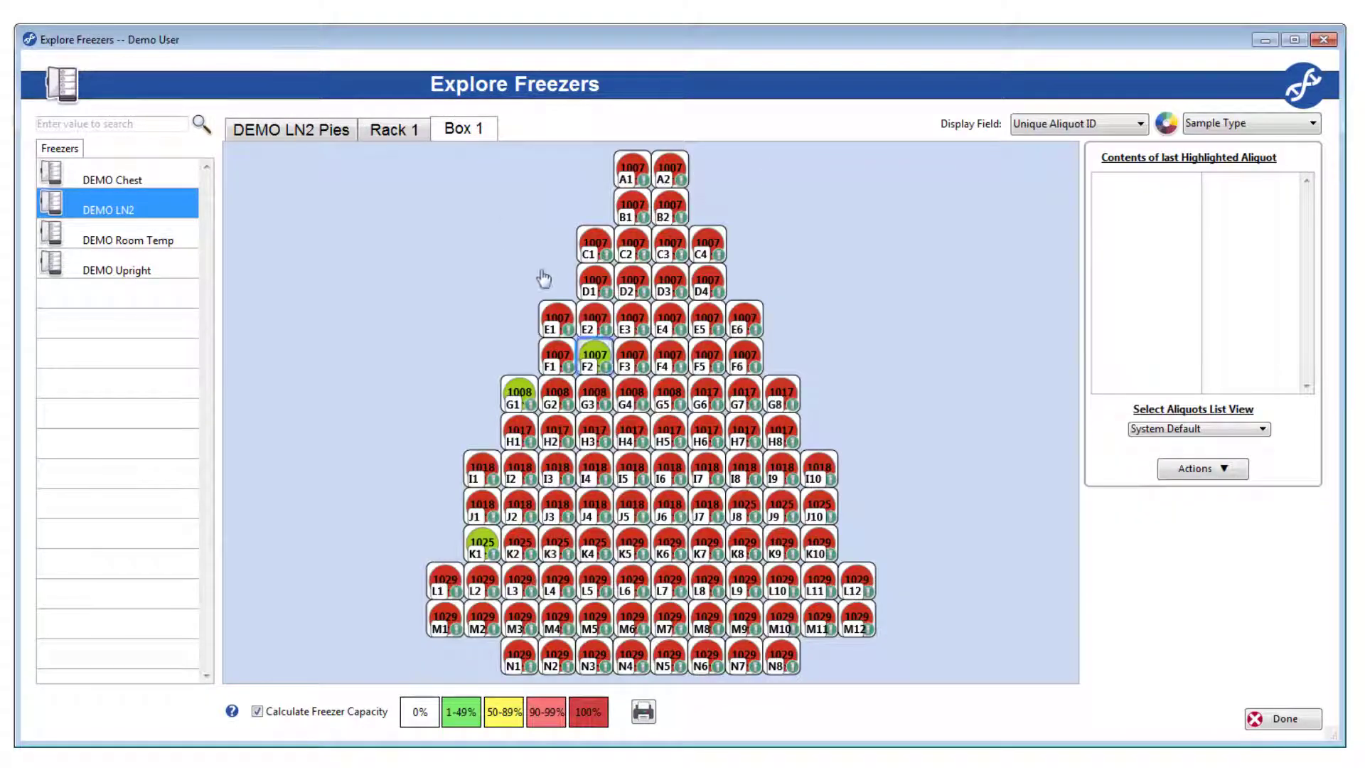
# Select aliquots I1 through J10 and bring up their Process Workflow actions
pyautogui.click(511, 474)
pyautogui.keyDown('shift'); pyautogui.click(824, 506); pyautogui.keyUp('shift')
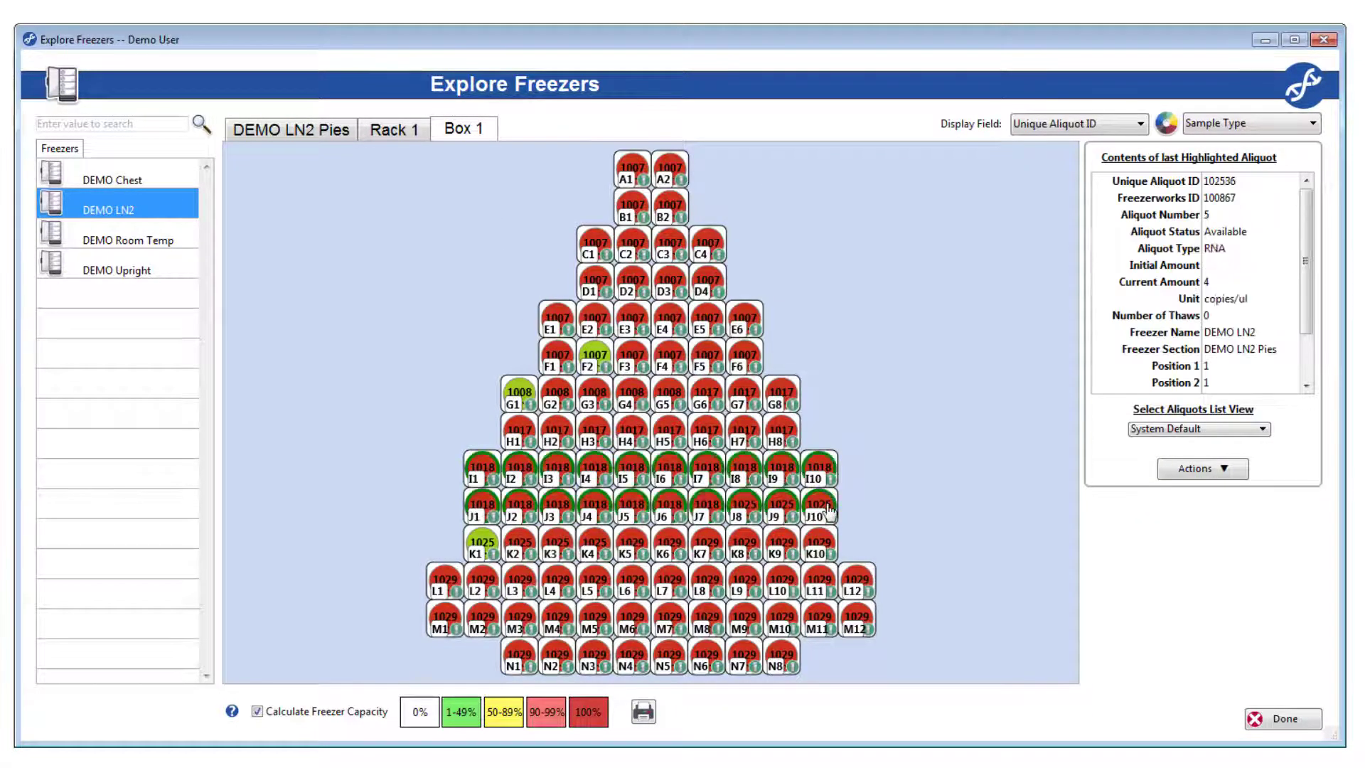
pyautogui.rightClick(826, 506)
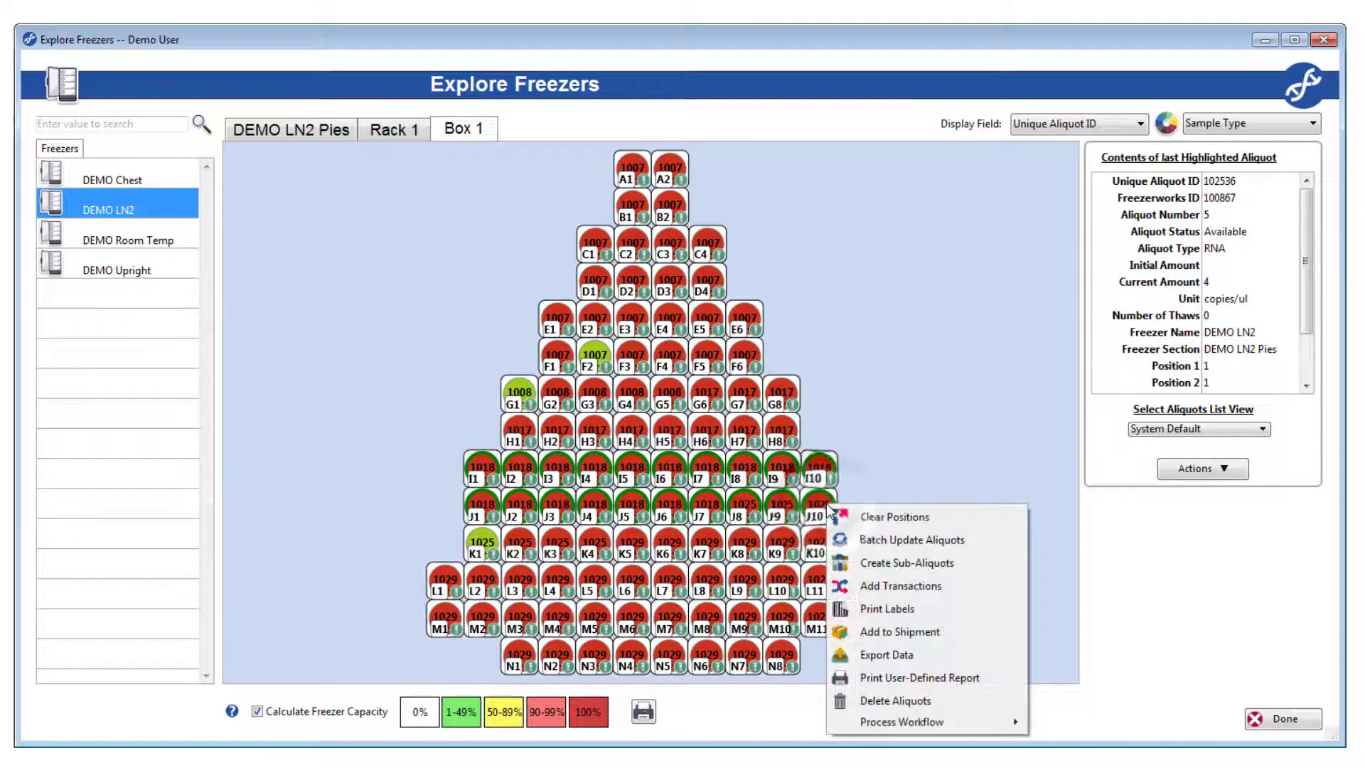
pyautogui.moveTo(952, 715)
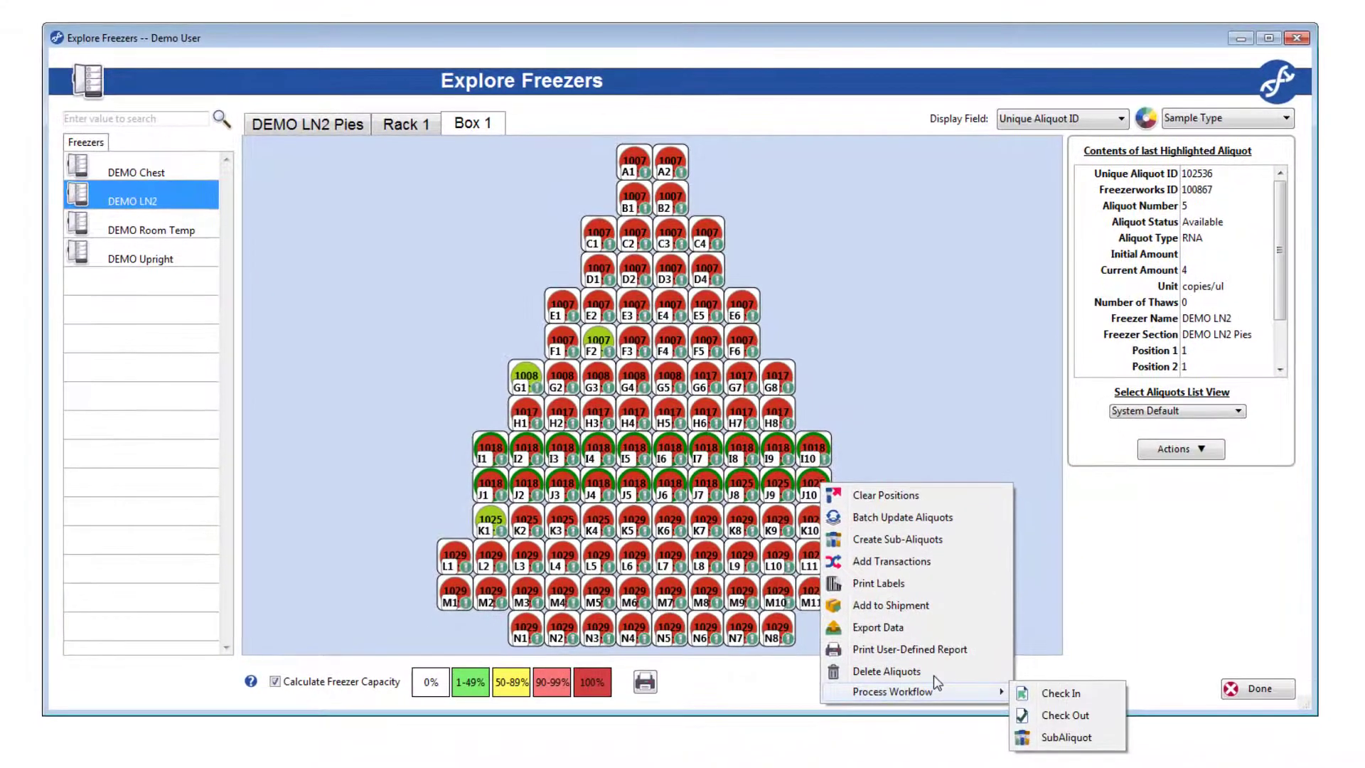
# Start a Check Out for the selected aliquots using the Box Check Out template
pyautogui.click(1104, 718)
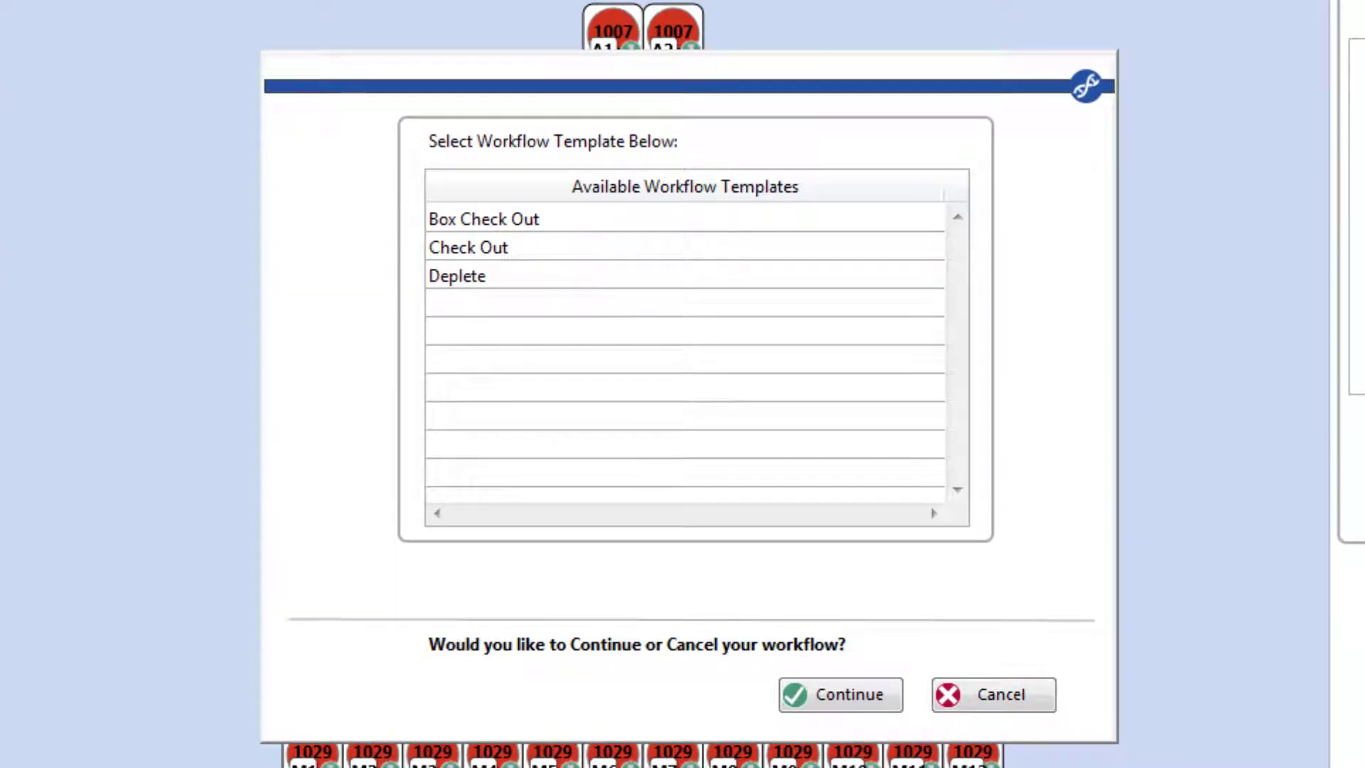
pyautogui.click(488, 219)
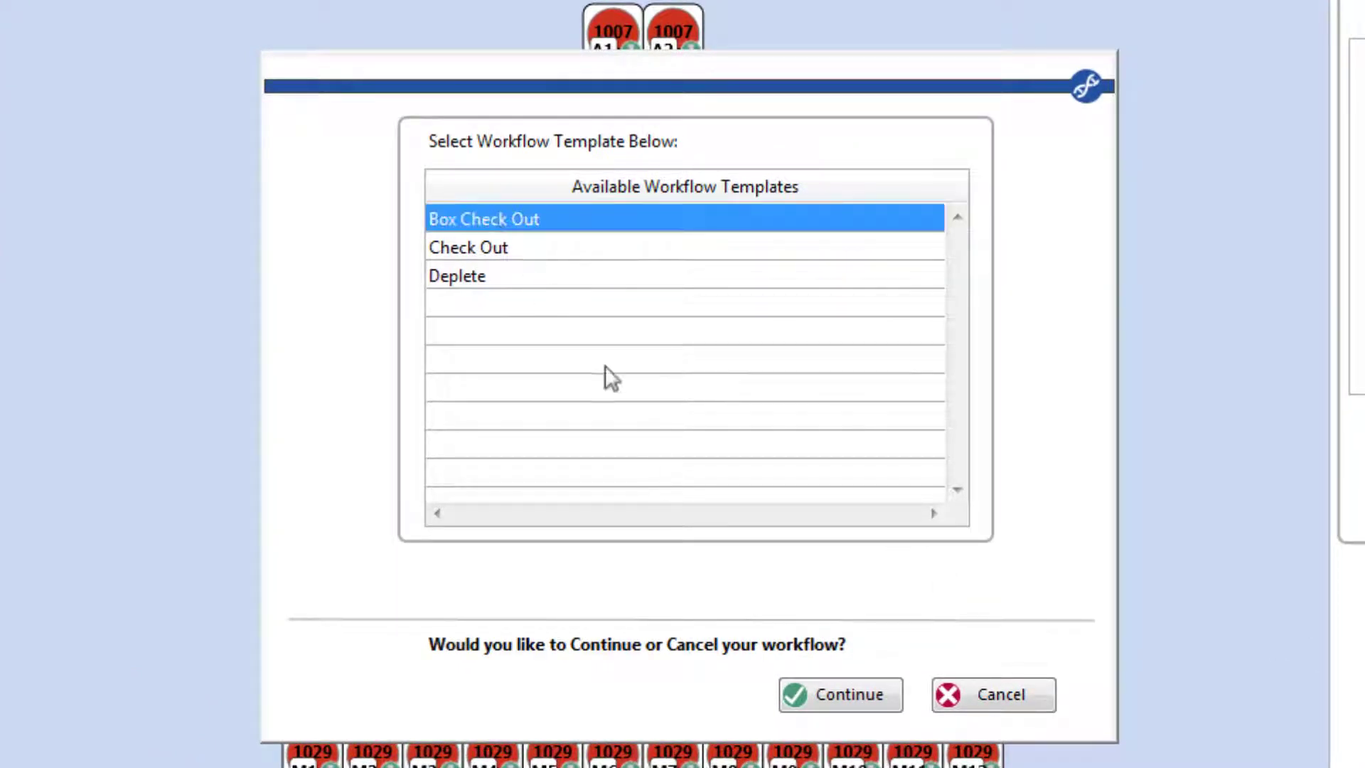
pyautogui.click(853, 695)
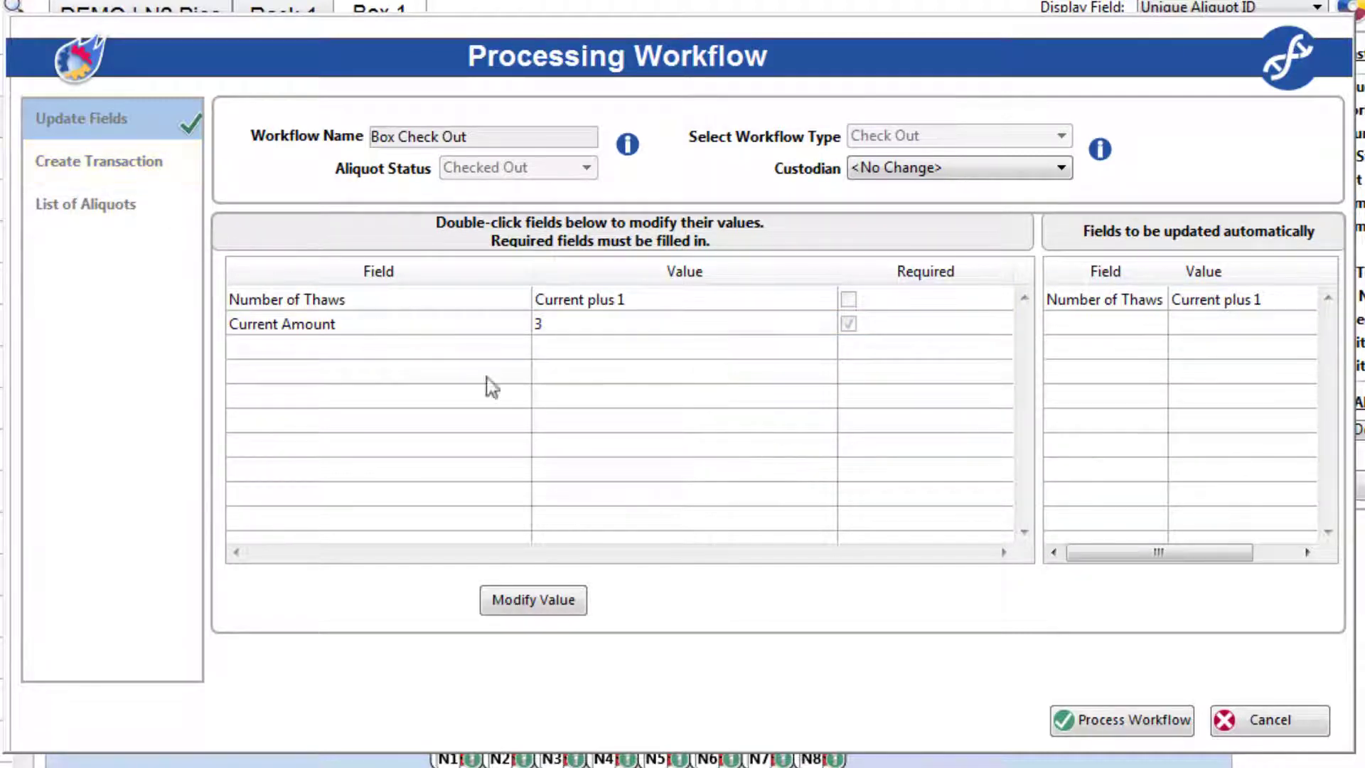
# Process the Box Check Out workflow and confirm it
pyautogui.click(1130, 721)
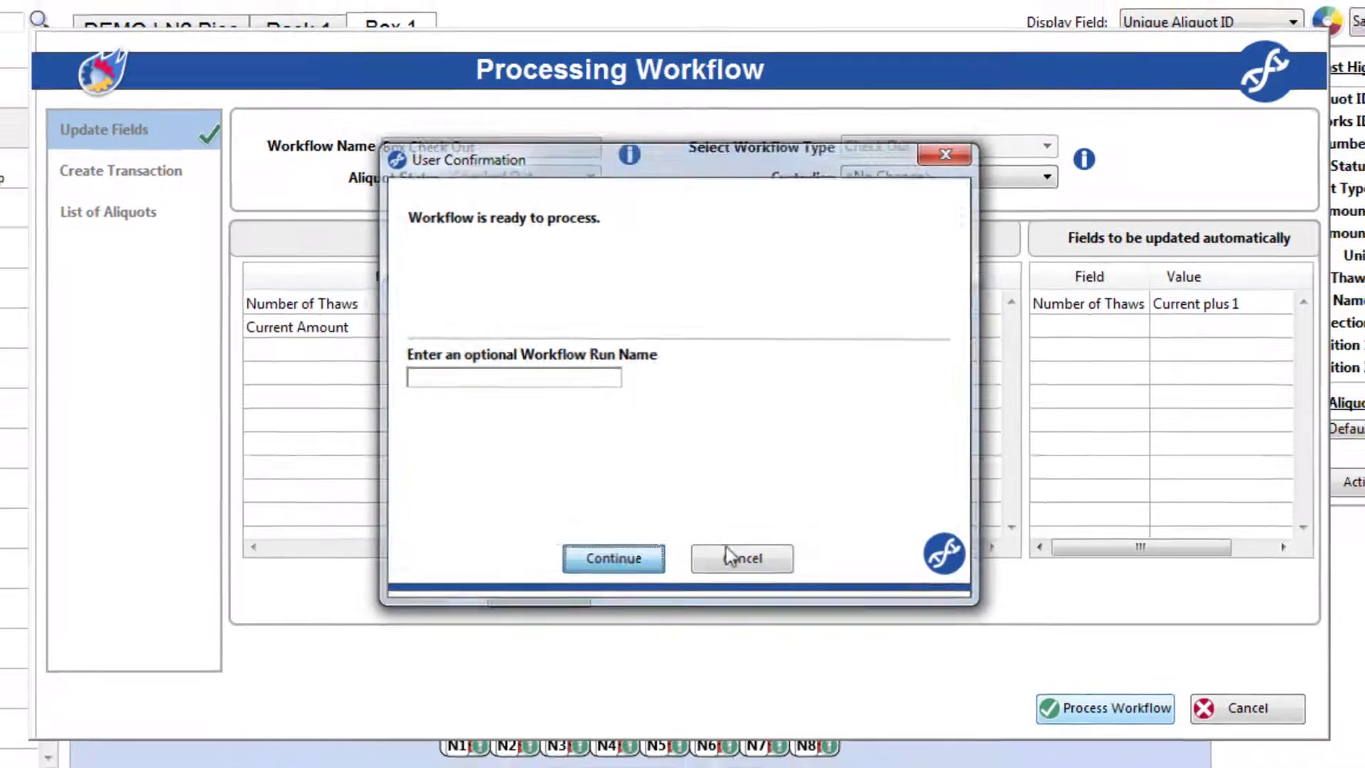
pyautogui.press('Return')
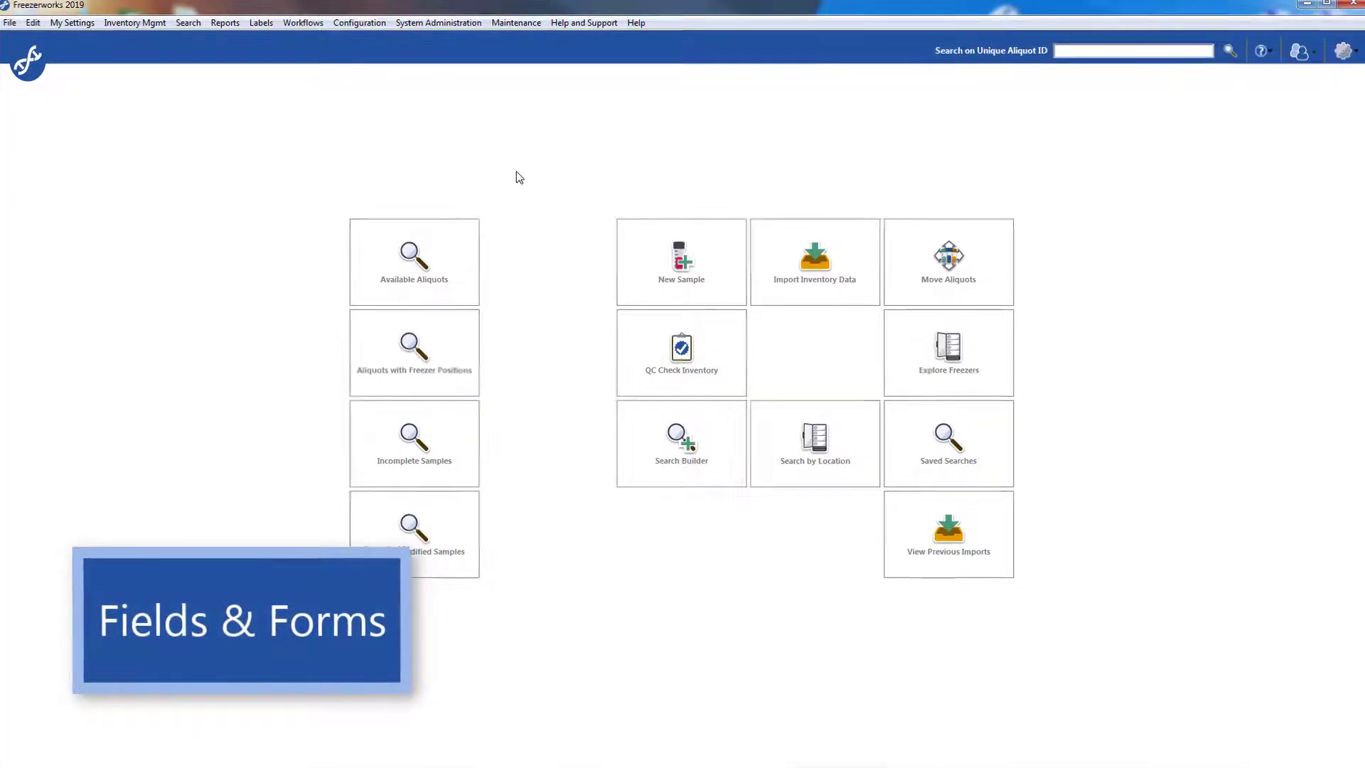
pyautogui.click(377, 22)
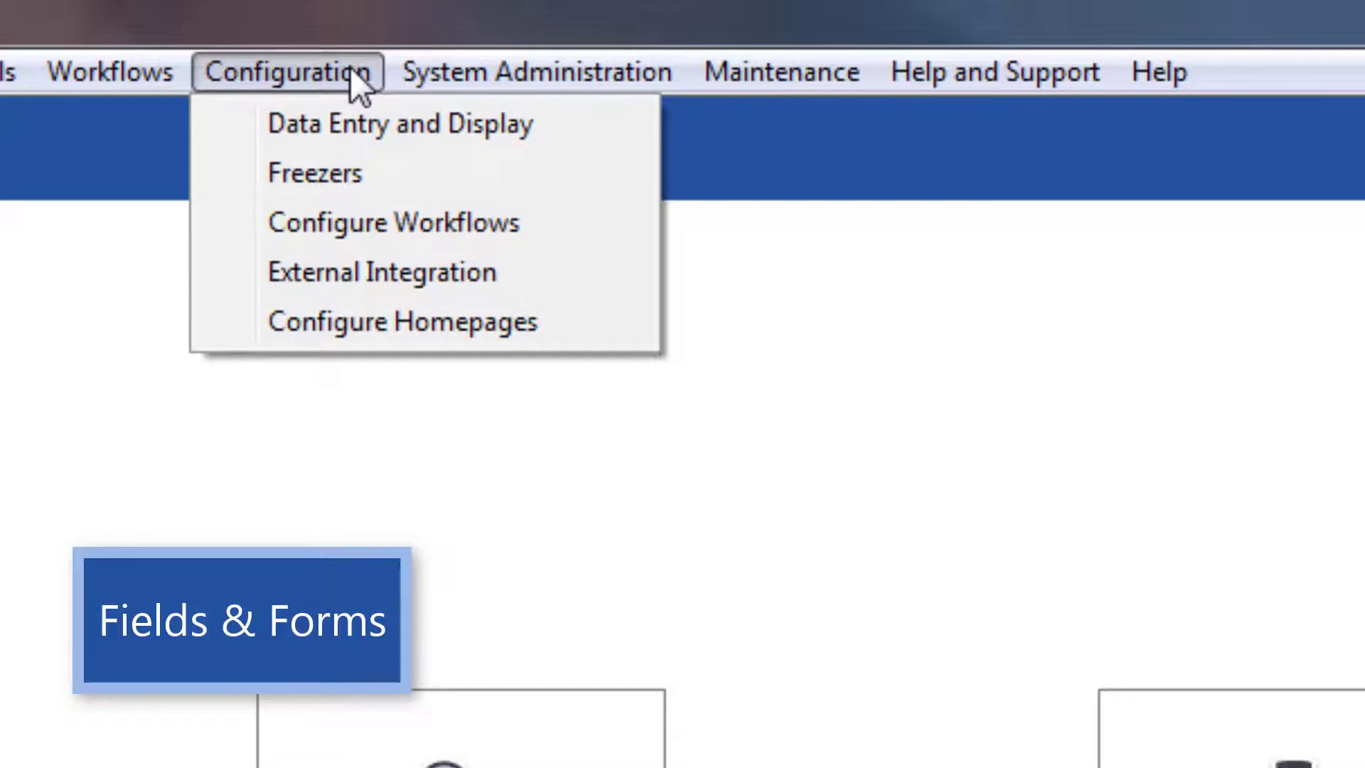
pyautogui.click(583, 128)
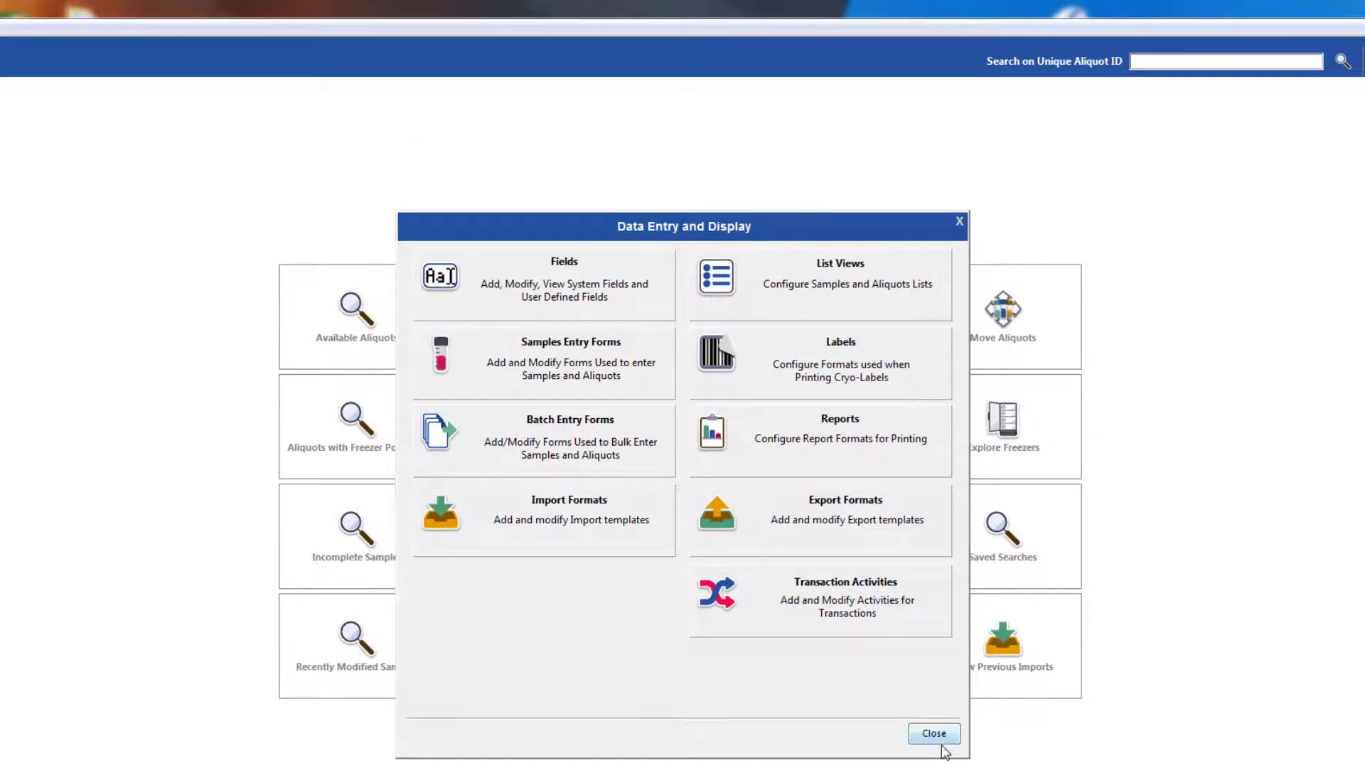
pyautogui.click(936, 737)
pyautogui.click(418, 41)
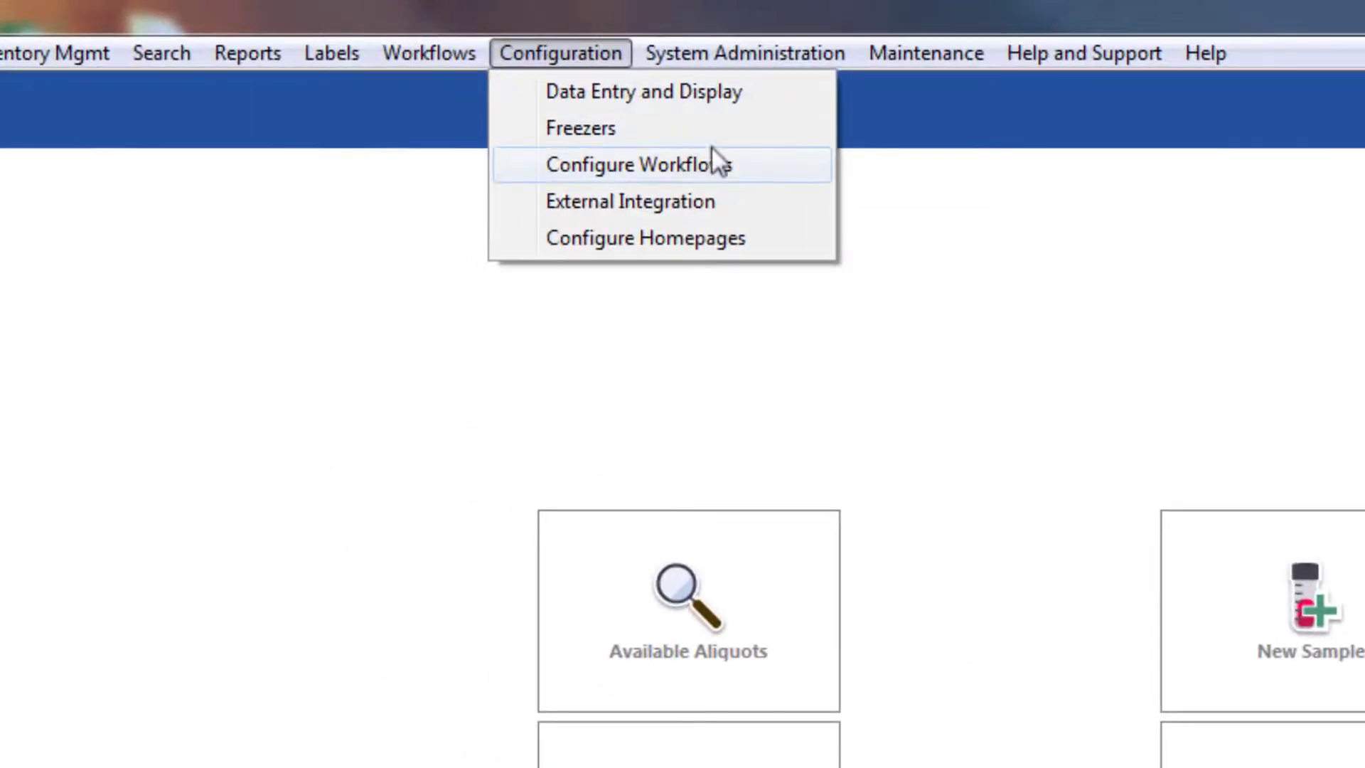
pyautogui.moveTo(745, 54)
pyautogui.click(872, 92)
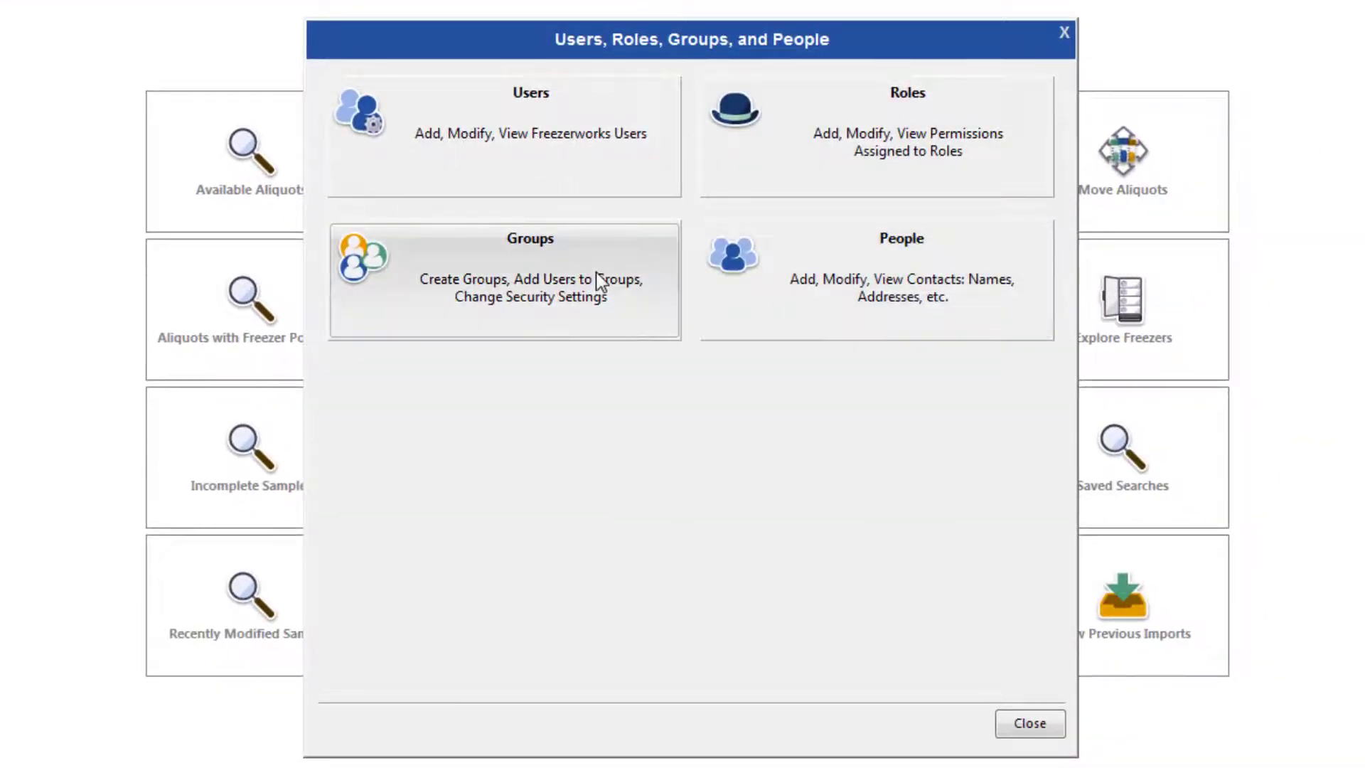